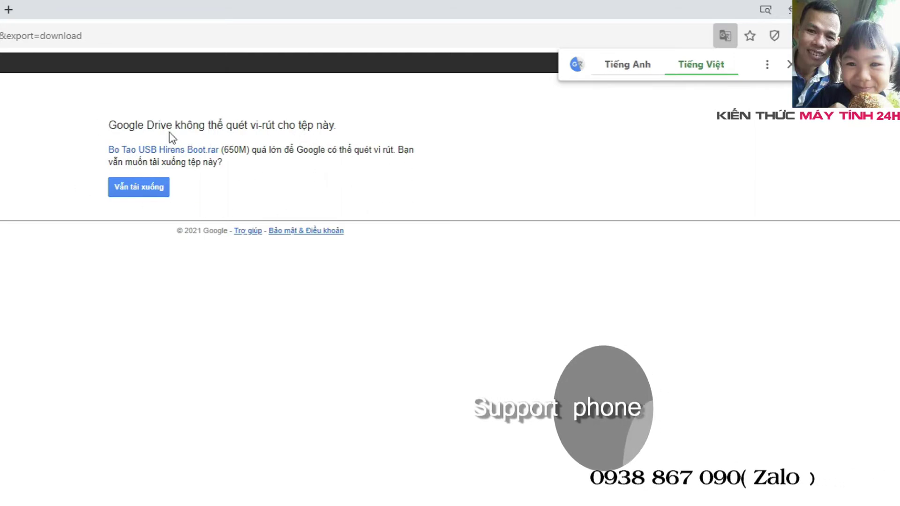
# Step: Download Bo Tao USB Hirens Boot.rar from Google Drive despite the virus-scan notice and show the downloaded file in its folder
pyautogui.click(137, 187)
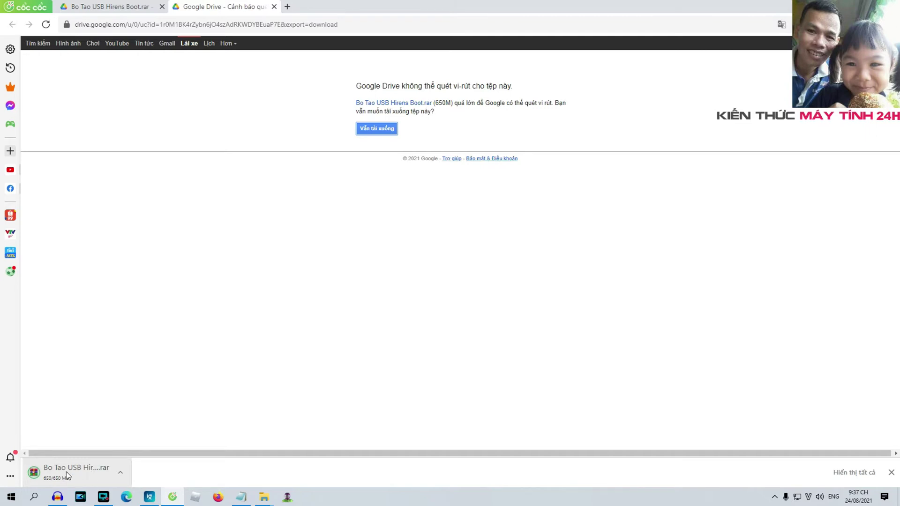
pyautogui.click(32, 469)
pyautogui.click(121, 473)
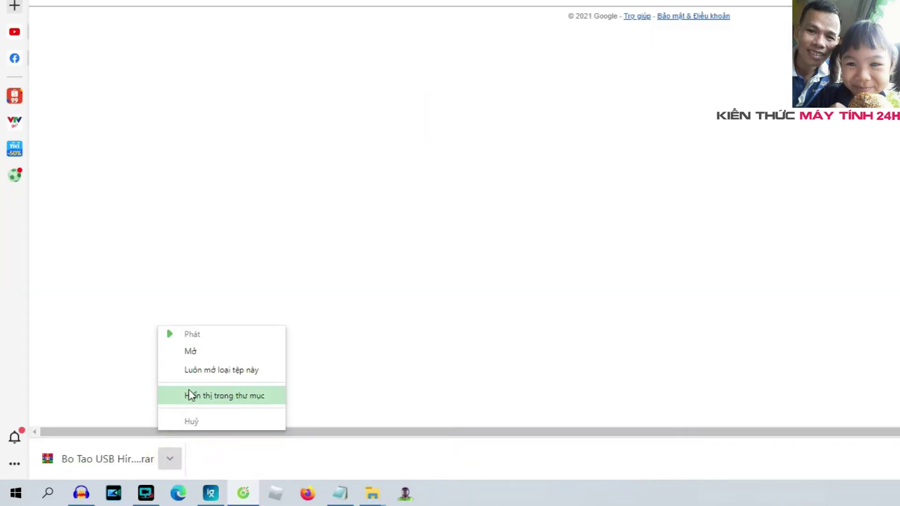
pyautogui.click(224, 395)
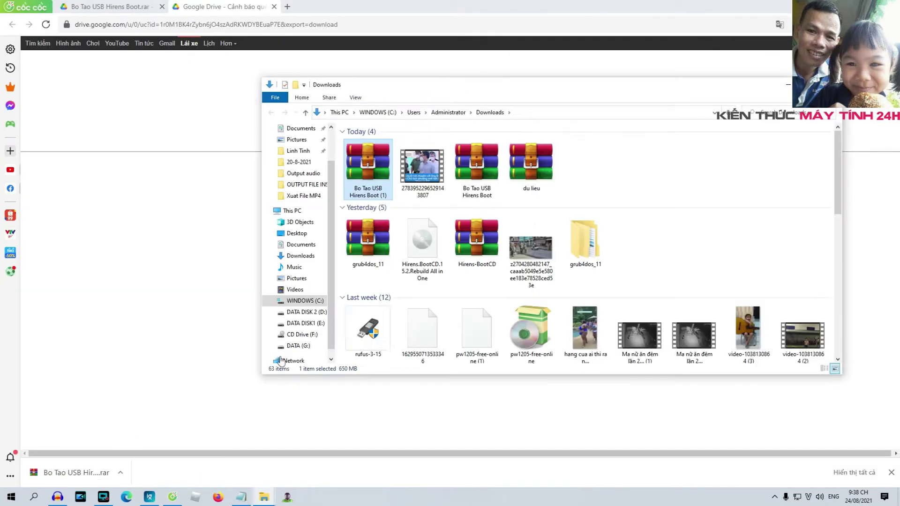
# Step: Copy the Bo Tao USB Hirens Boot (1) archive from Downloads to the desktop
pyautogui.rightClick(365, 166)
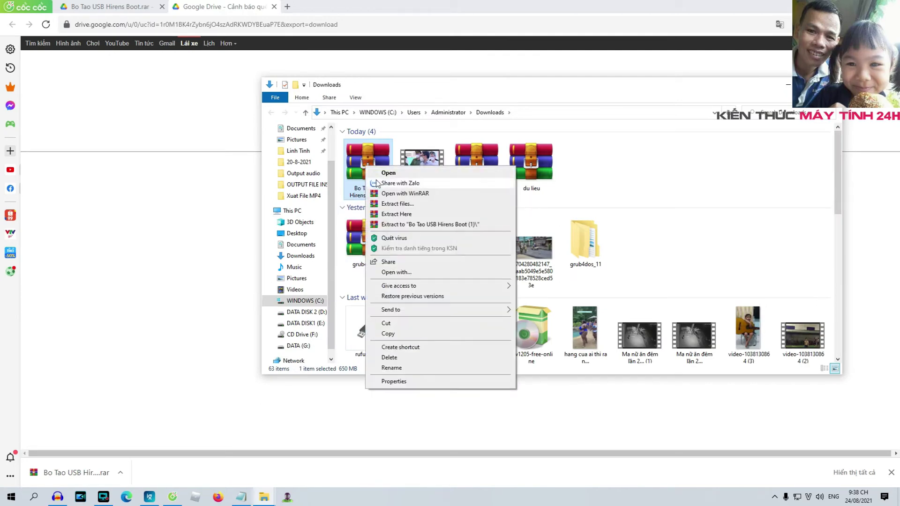
pyautogui.click(405, 332)
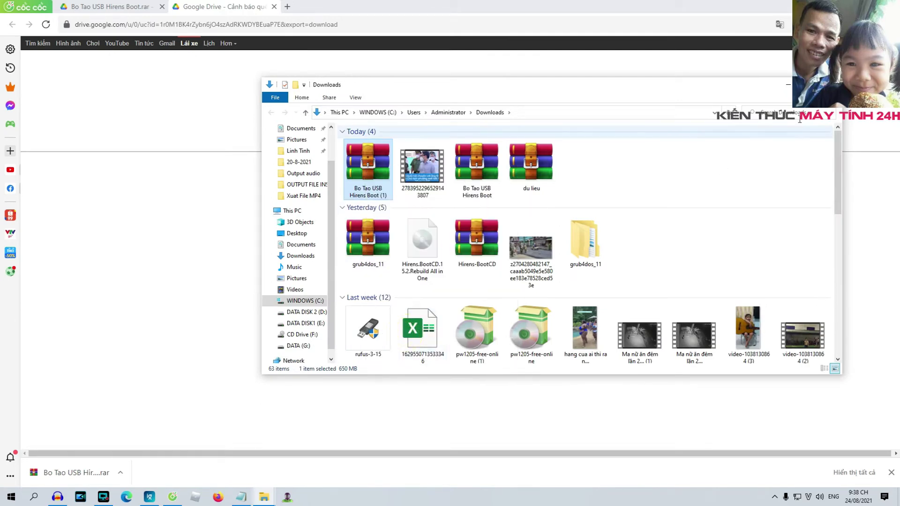
pyautogui.click(787, 84)
pyautogui.press('super+d')
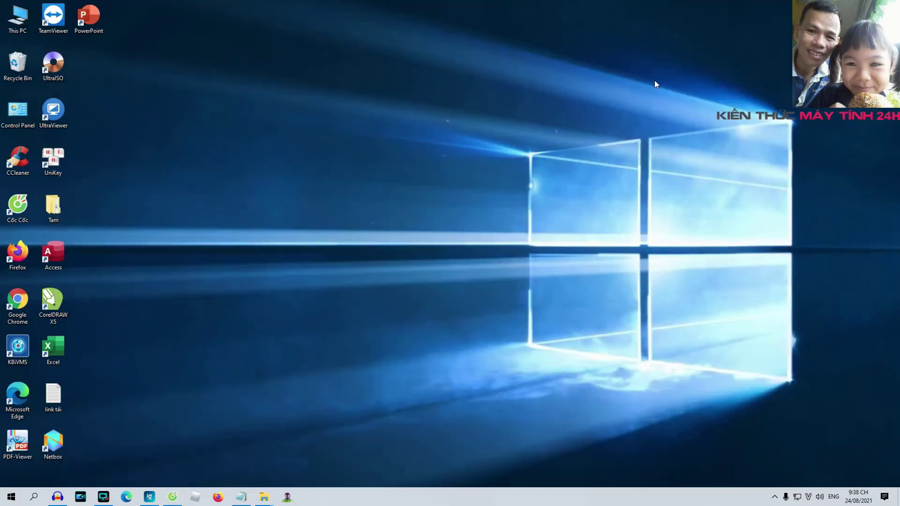
pyautogui.rightClick(368, 186)
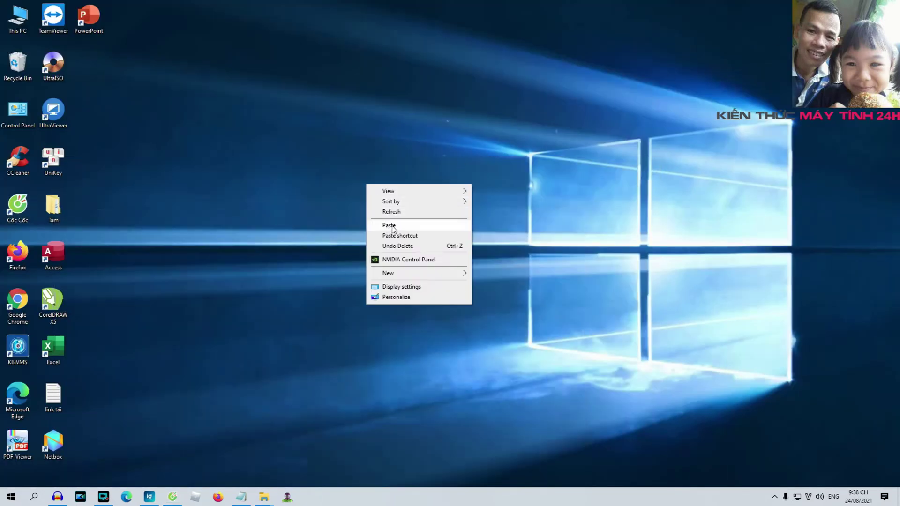
pyautogui.click(389, 227)
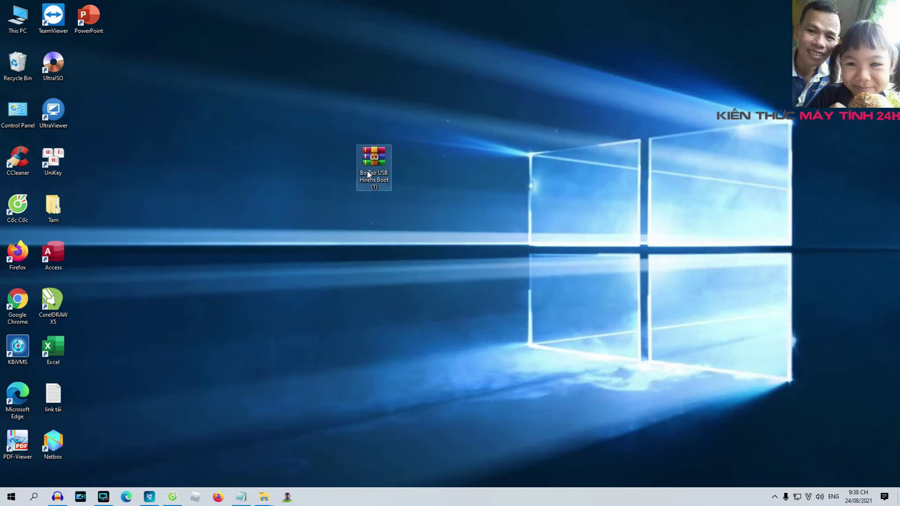
# Step: Extract the Bo Tao USB Hirens Boot (1) archive into its own folder and place that folder beneath the archive on the desktop
pyautogui.moveTo(372, 171)
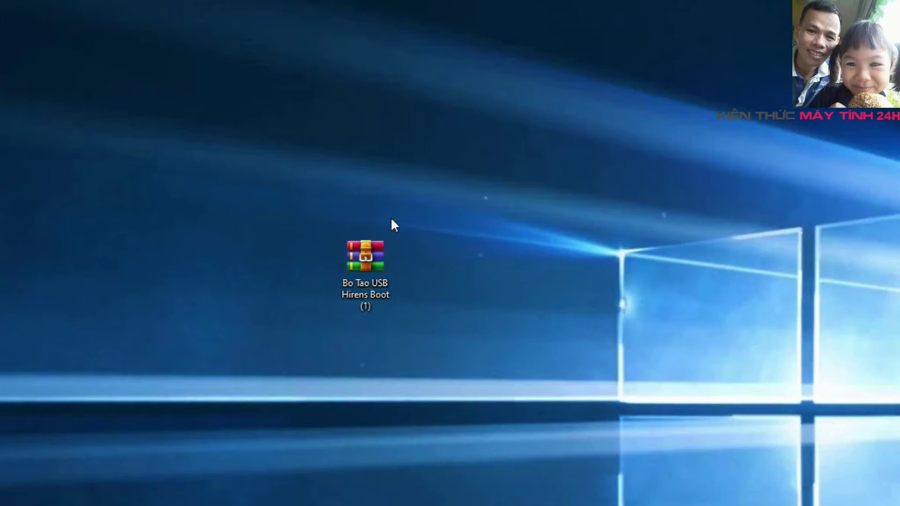
pyautogui.rightClick(363, 250)
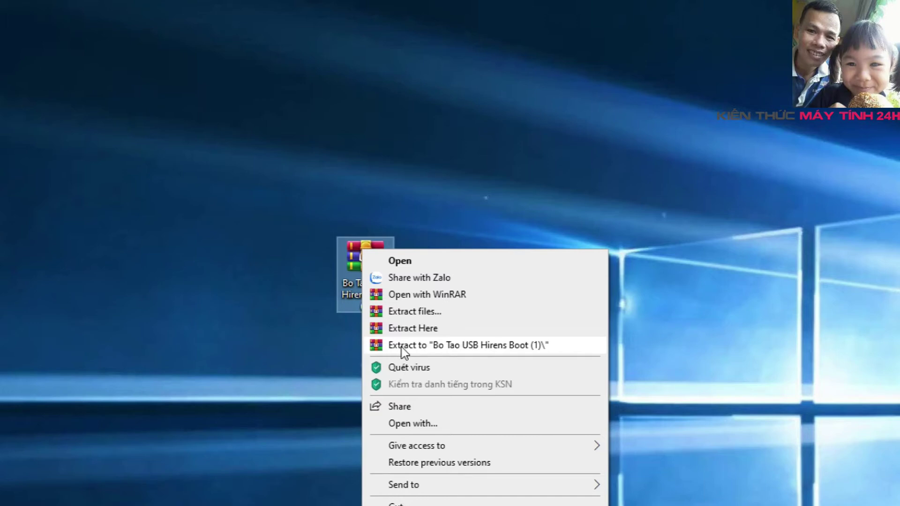
pyautogui.click(422, 347)
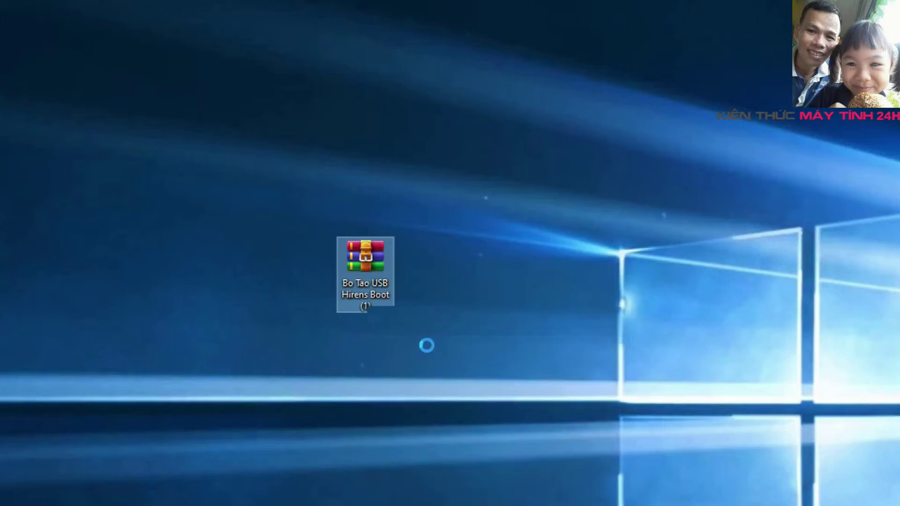
pyautogui.moveTo(453, 319); pyautogui.dragTo(532, 239)
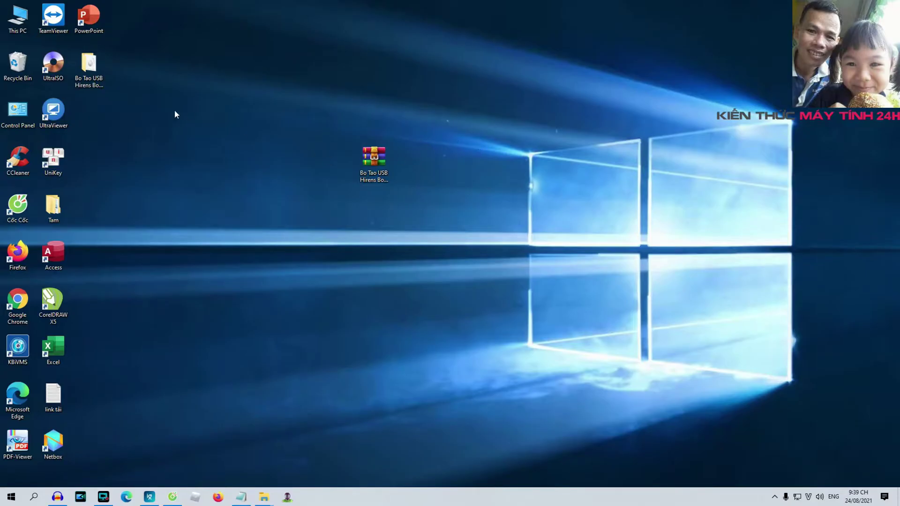
pyautogui.moveTo(88, 66); pyautogui.dragTo(374, 206)
# Step: Open the extracted folder and check the file size of the Hirens.BootCD.15.2.Rebuild All in One disc image in its properties
pyautogui.doubleClick(374, 207)
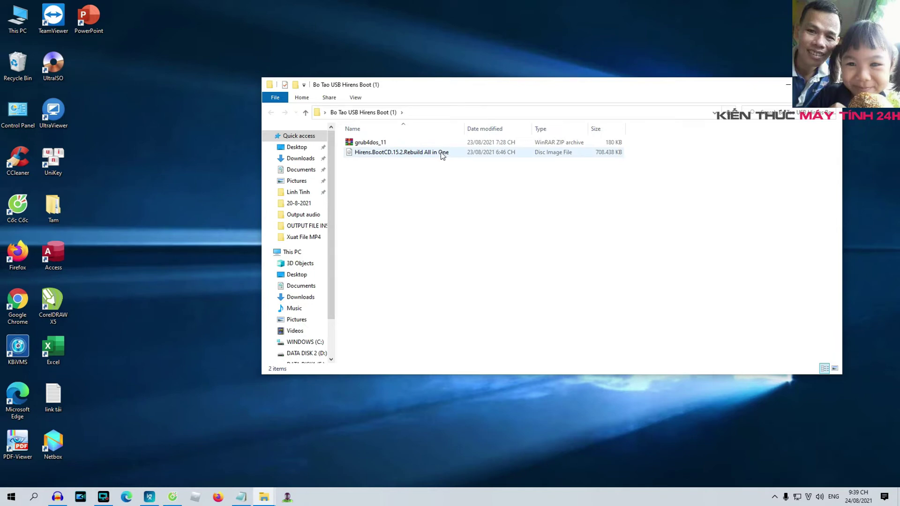
pyautogui.click(442, 155)
pyautogui.hotkey('alt', 'Return')
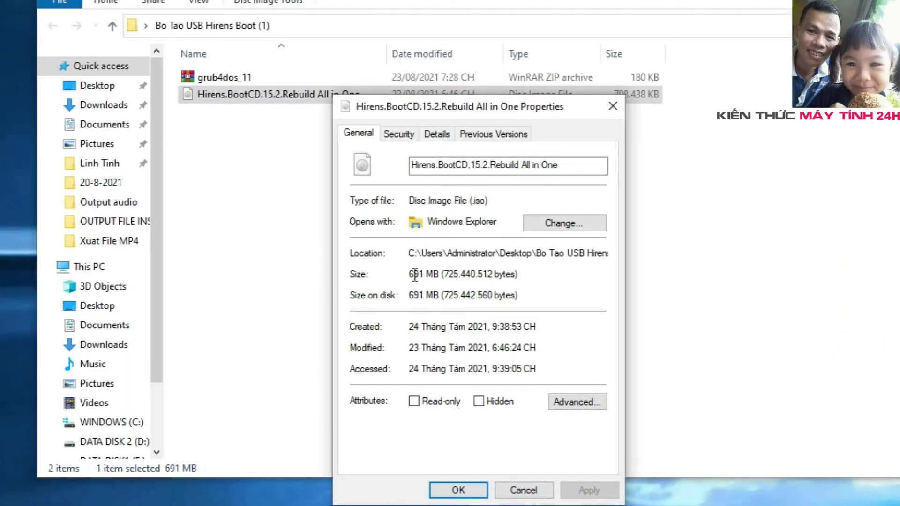
pyautogui.click(511, 483)
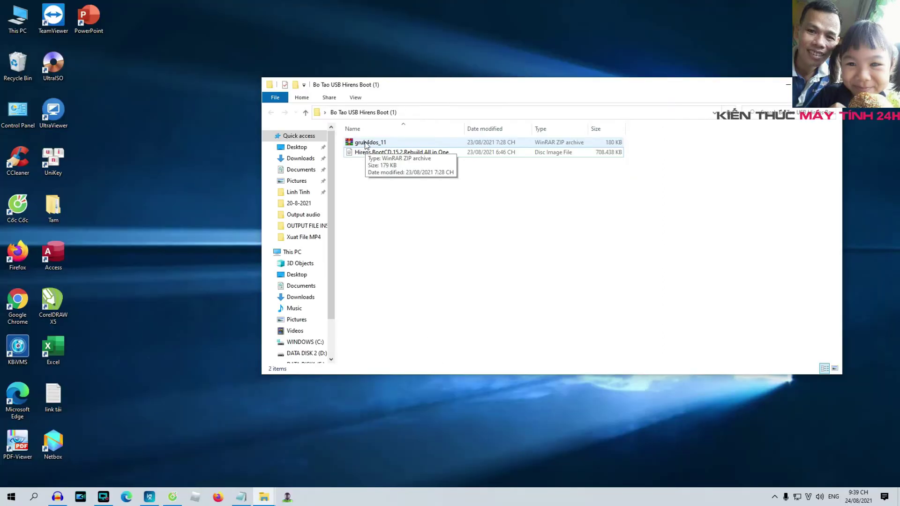
# Step: Extract the grub4dos_11 archive into a grub4dos_11 subfolder and open that subfolder
pyautogui.rightClick(366, 144)
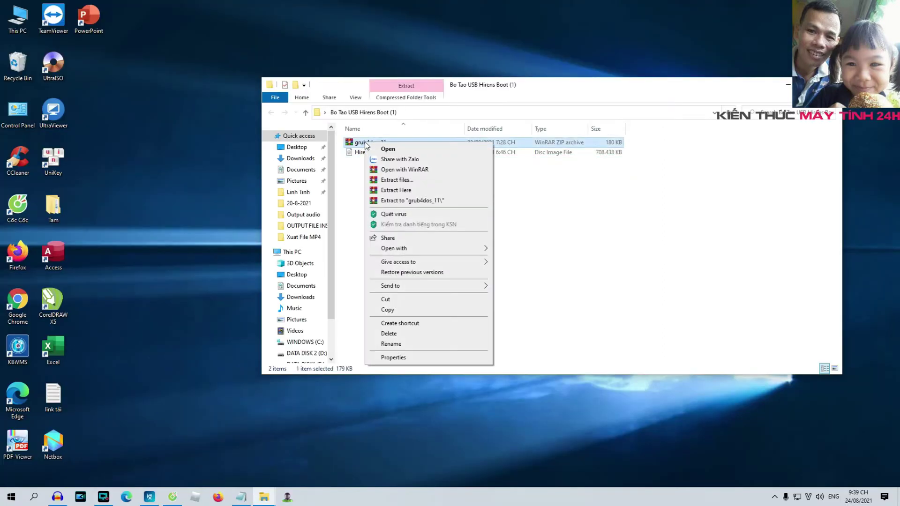
pyautogui.click(356, 177)
pyautogui.click(355, 177)
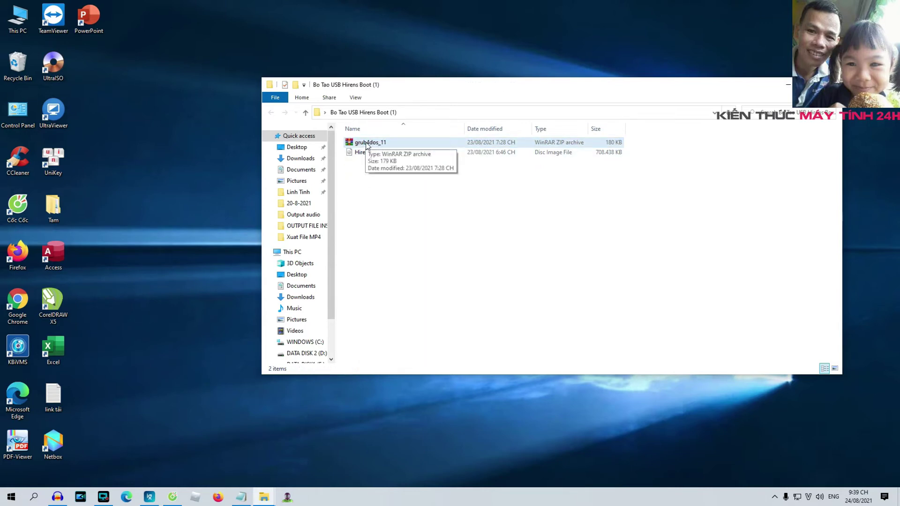
pyautogui.rightClick(366, 144)
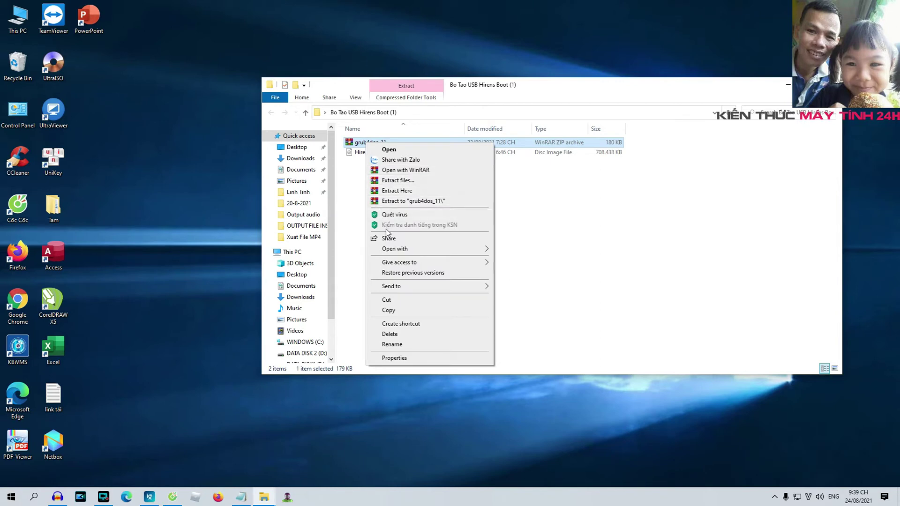
pyautogui.rightClick(359, 142)
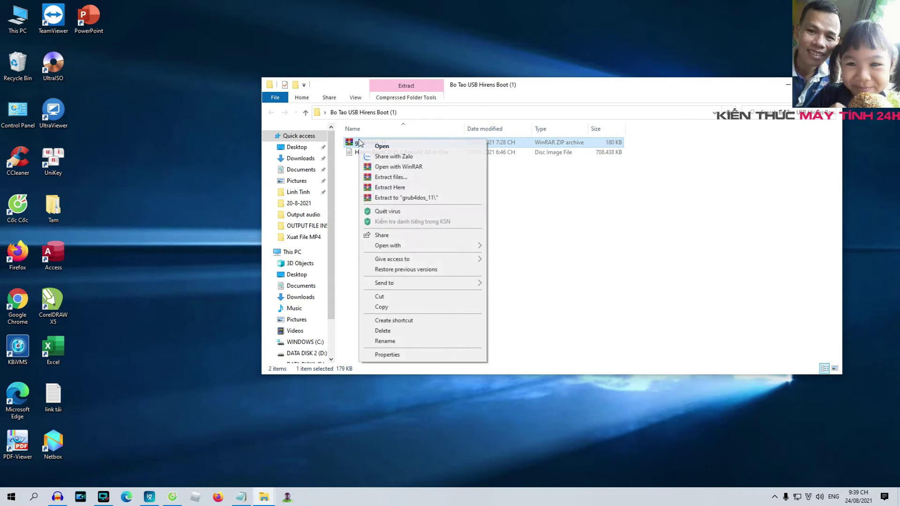
pyautogui.click(397, 199)
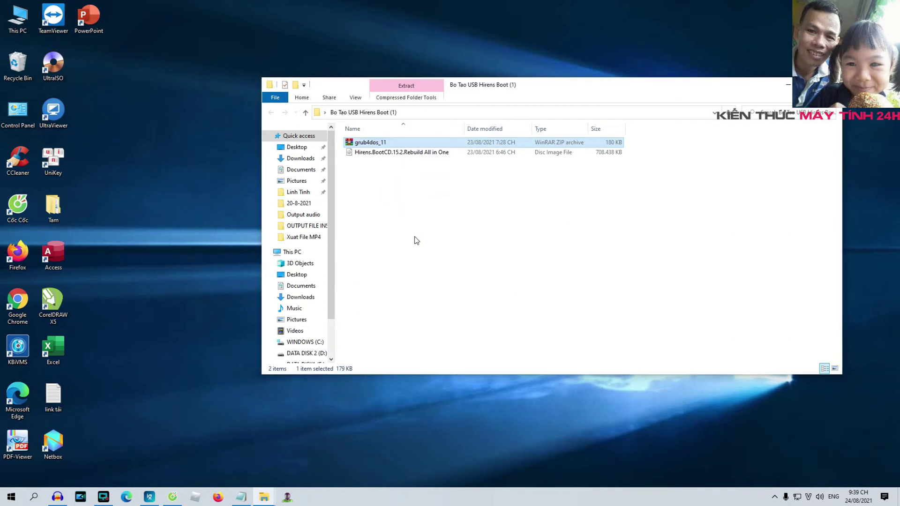
pyautogui.click(416, 241)
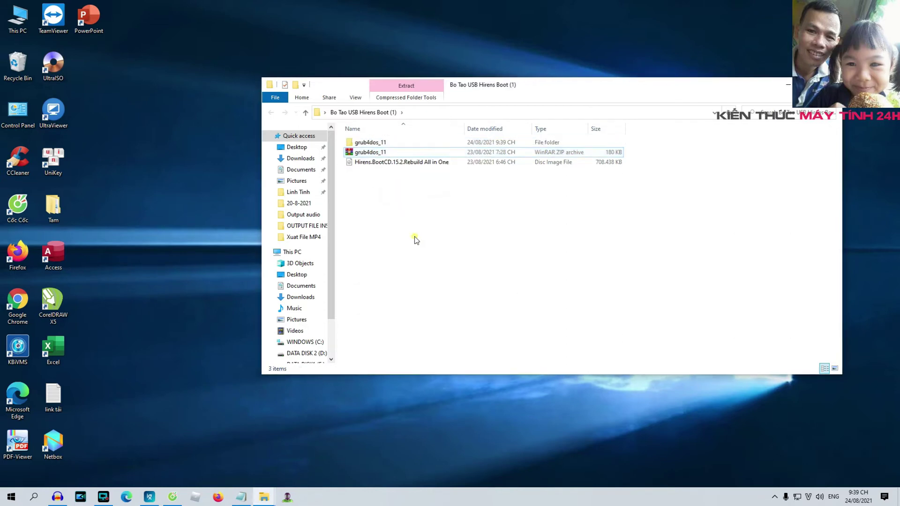
pyautogui.doubleClick(373, 145)
pyautogui.doubleClick(373, 144)
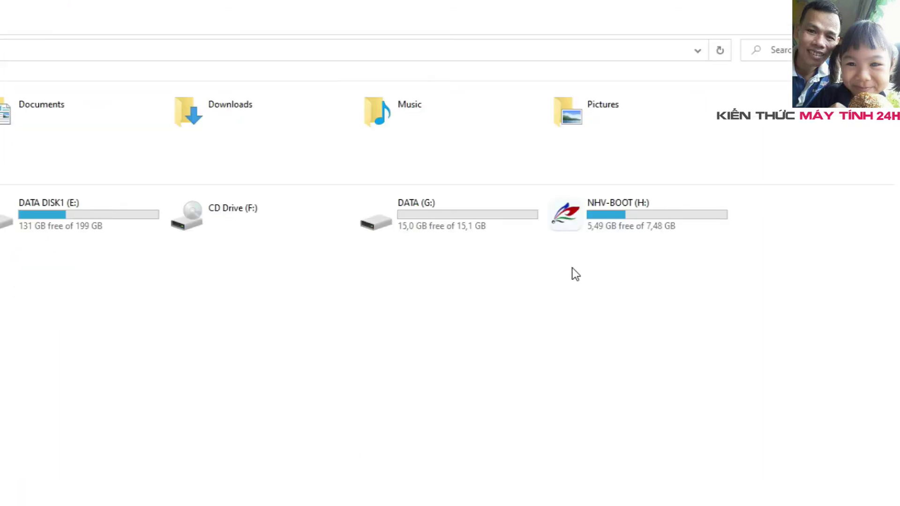
# Step: Open the format settings for the NHV-BOOT (H:) drive, dismiss the antivirus scan report and set the volume label to USB BOOT
pyautogui.rightClick(599, 210)
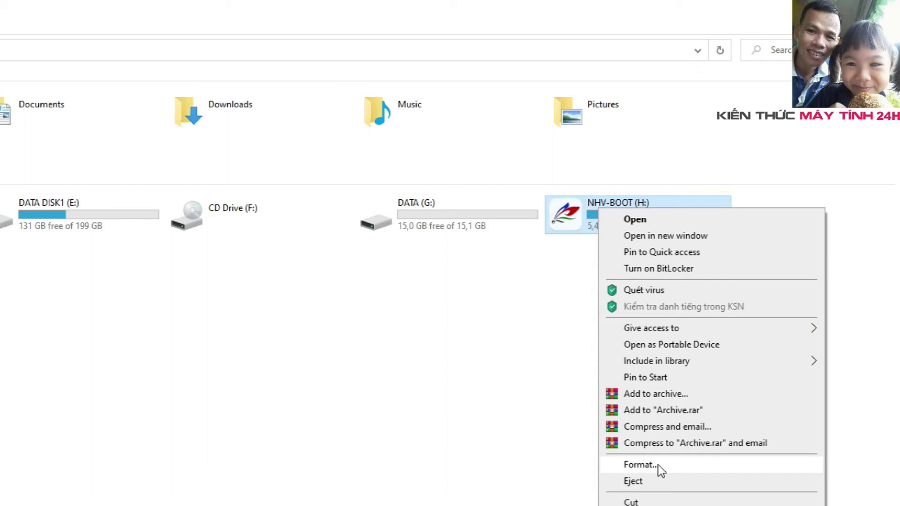
pyautogui.click(640, 465)
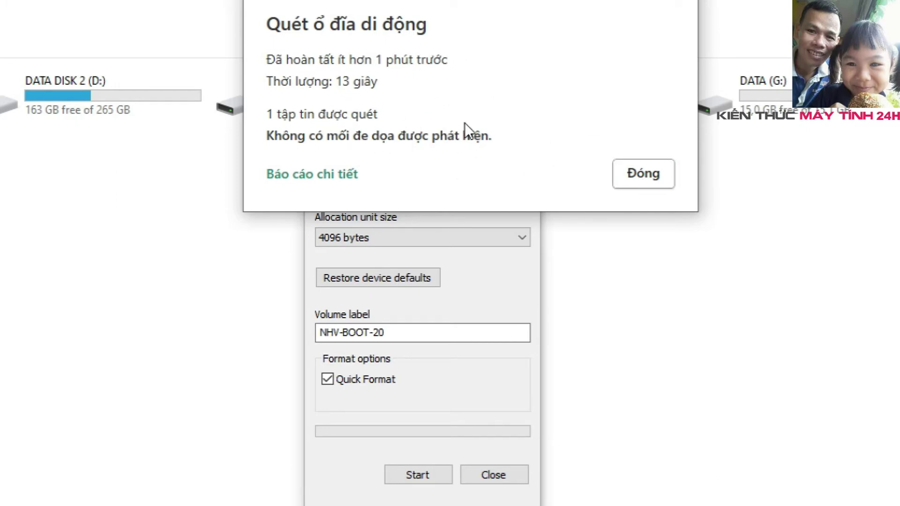
pyautogui.click(646, 173)
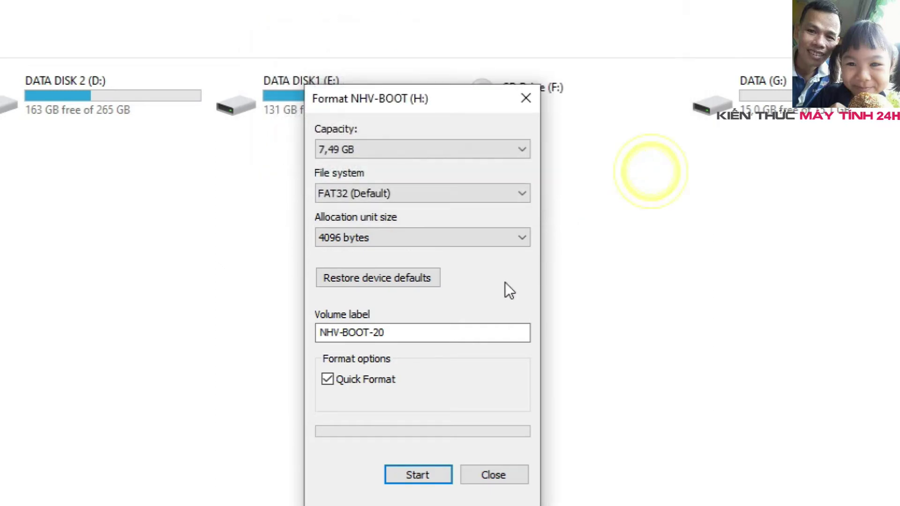
pyautogui.moveTo(403, 330); pyautogui.dragTo(306, 327)
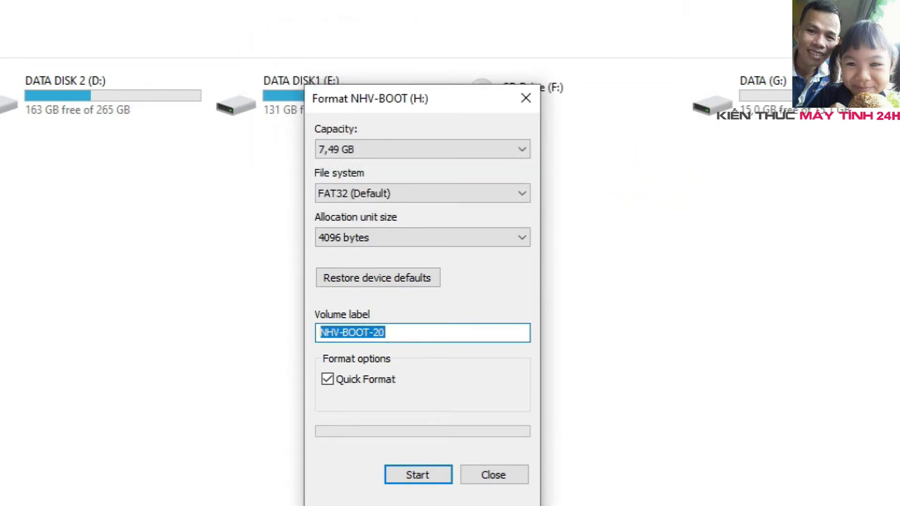
pyautogui.write('U')
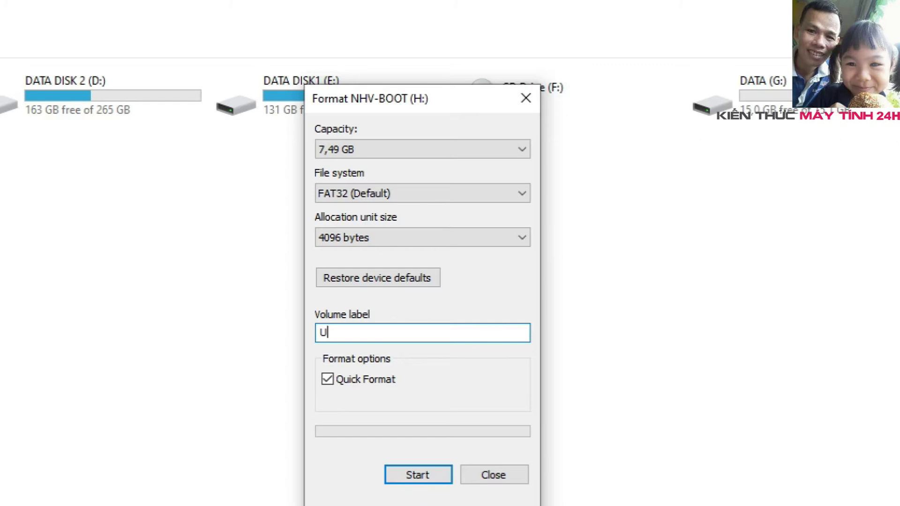
pyautogui.write('SB B')
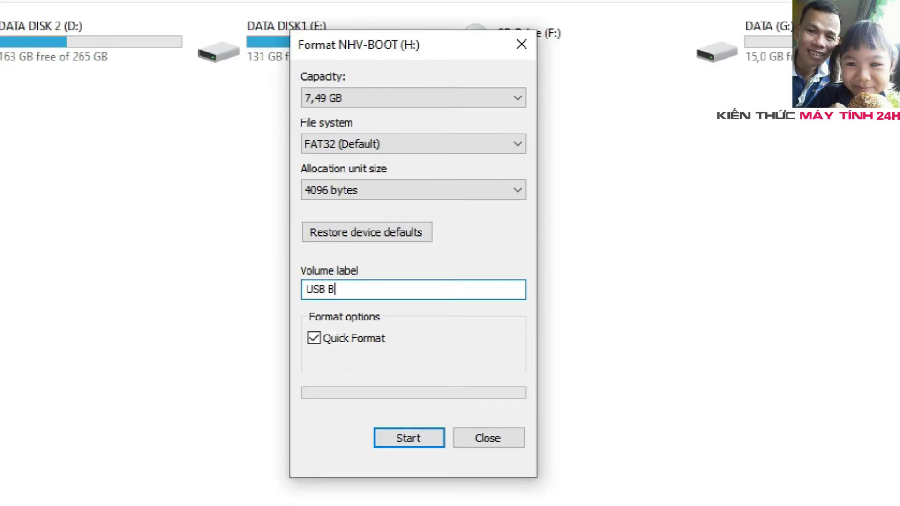
pyautogui.write('OOT')
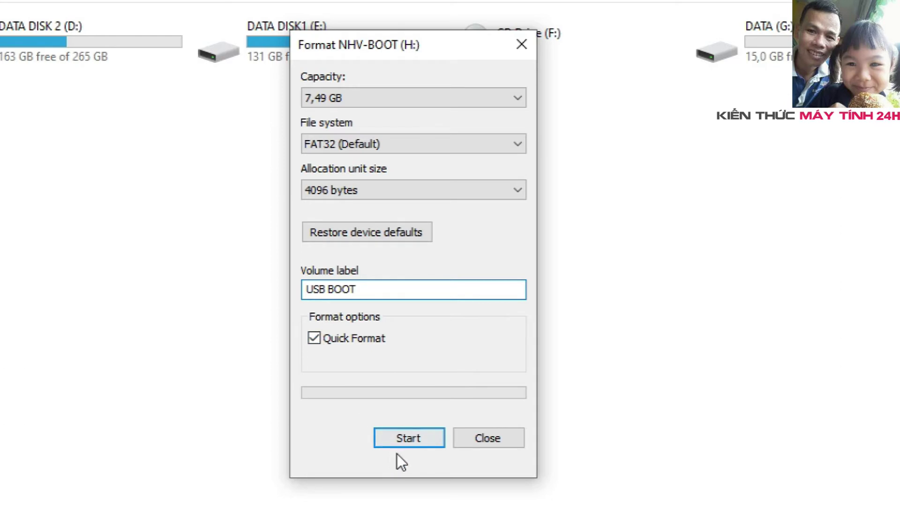
# Step: Quick-format drive H: as FAT32, accepting the data-loss and drive-in-use warnings, and close the format dialog
pyautogui.click(409, 439)
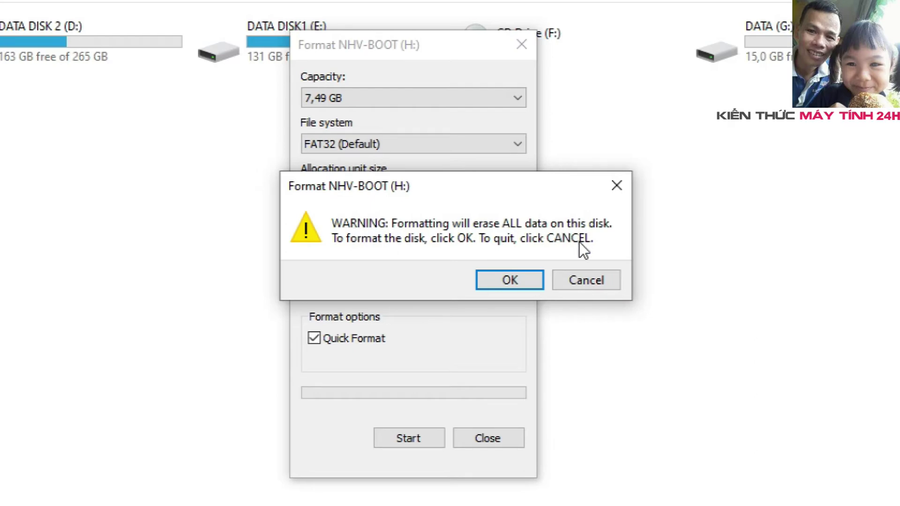
pyautogui.click(504, 278)
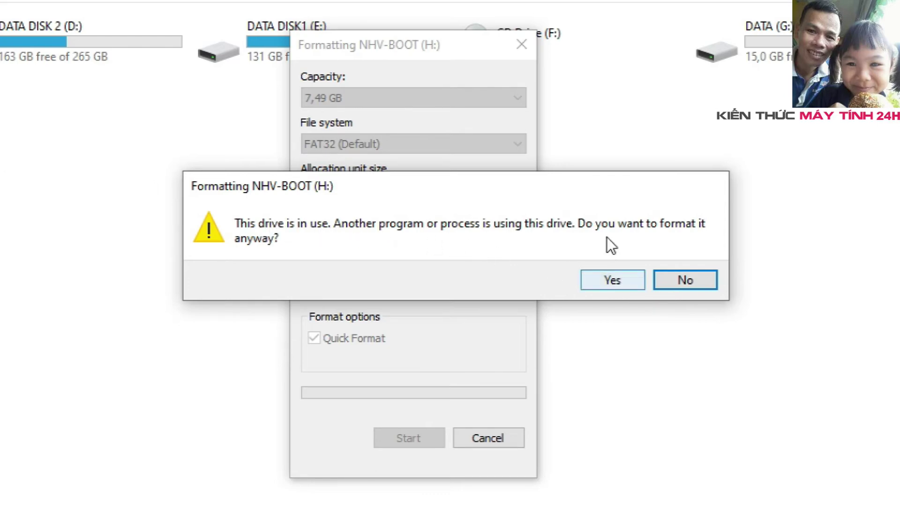
pyautogui.click(601, 271)
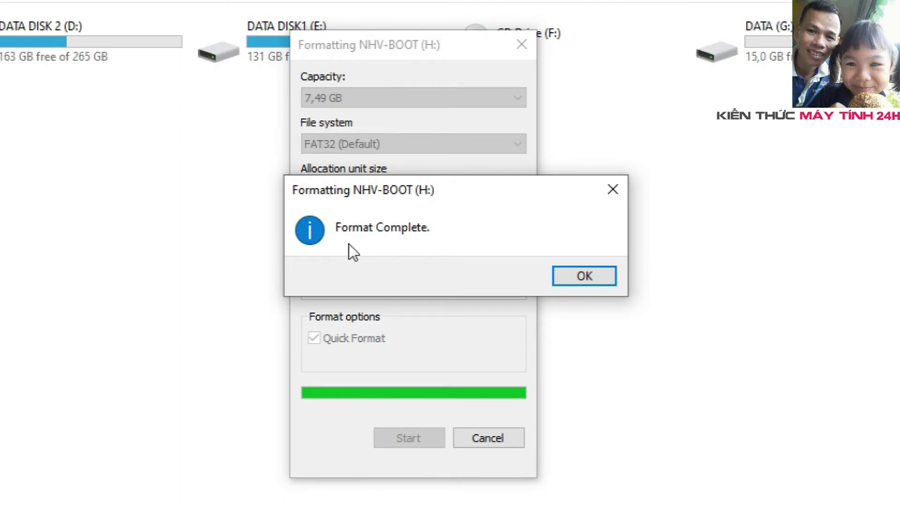
pyautogui.click(595, 274)
pyautogui.click(488, 437)
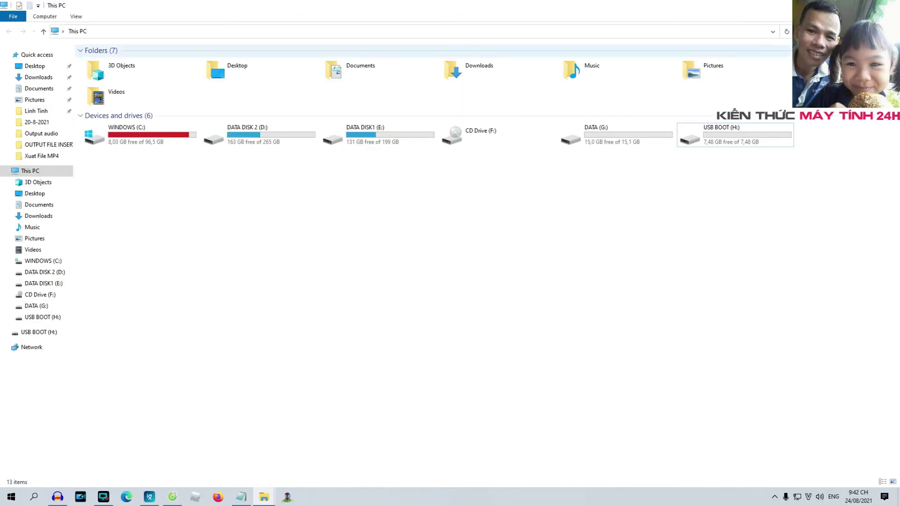
# Step: Return to the desktop and open the extracted Bo Tao USB Hirens Boot (1) folder
pyautogui.press('super+d')
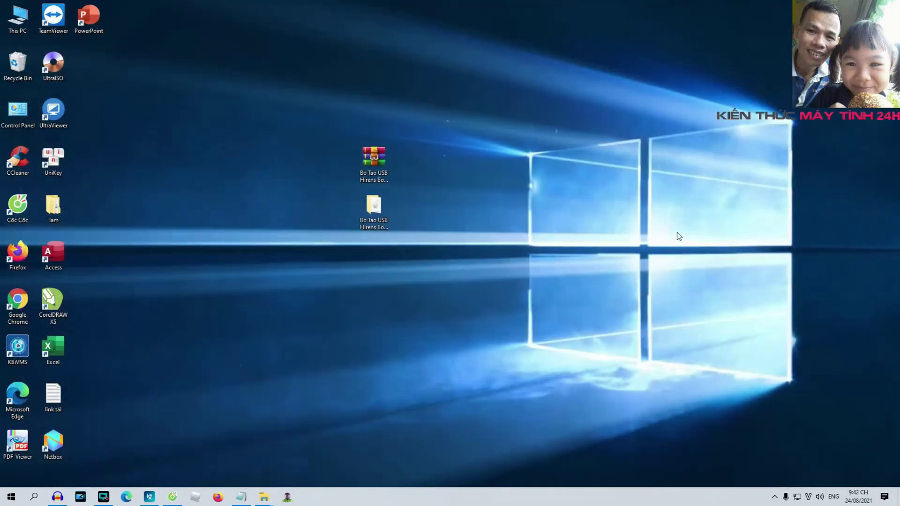
pyautogui.click(376, 203)
pyautogui.doubleClick(375, 203)
pyautogui.click(396, 279)
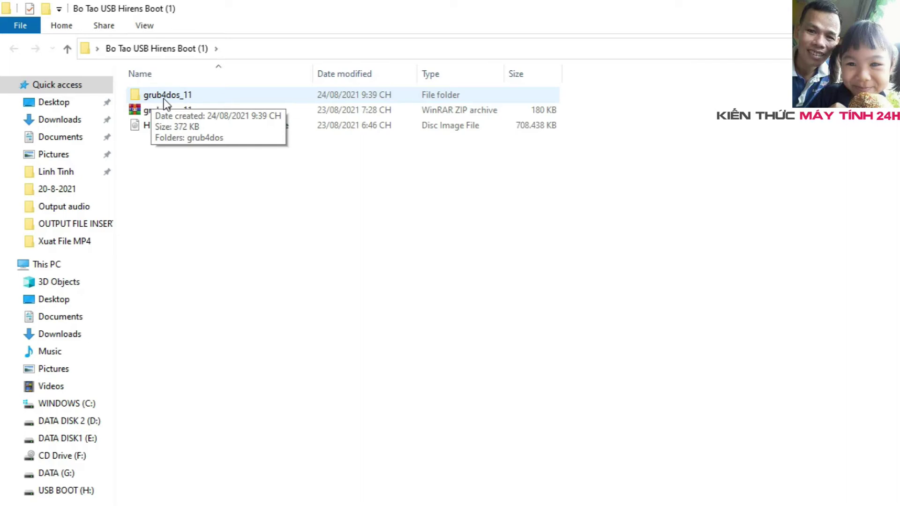
# Step: Open the grub4dos folder inside grub4dos_11 and run grubinst_gui as administrator
pyautogui.doubleClick(170, 96)
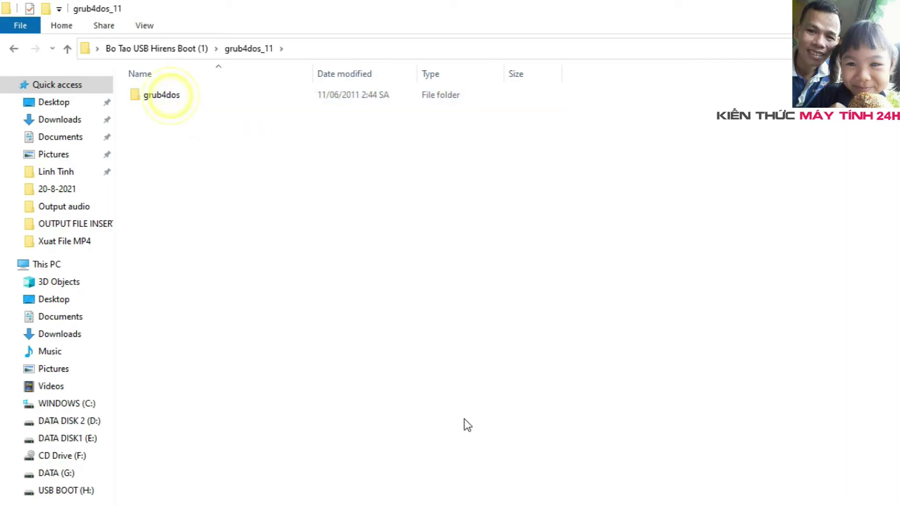
pyautogui.doubleClick(170, 99)
pyautogui.click(494, 291)
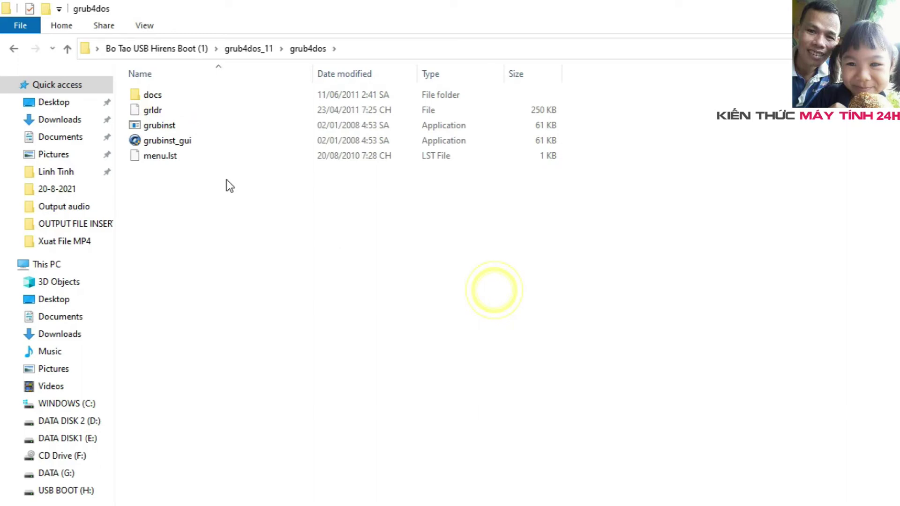
pyautogui.rightClick(158, 140)
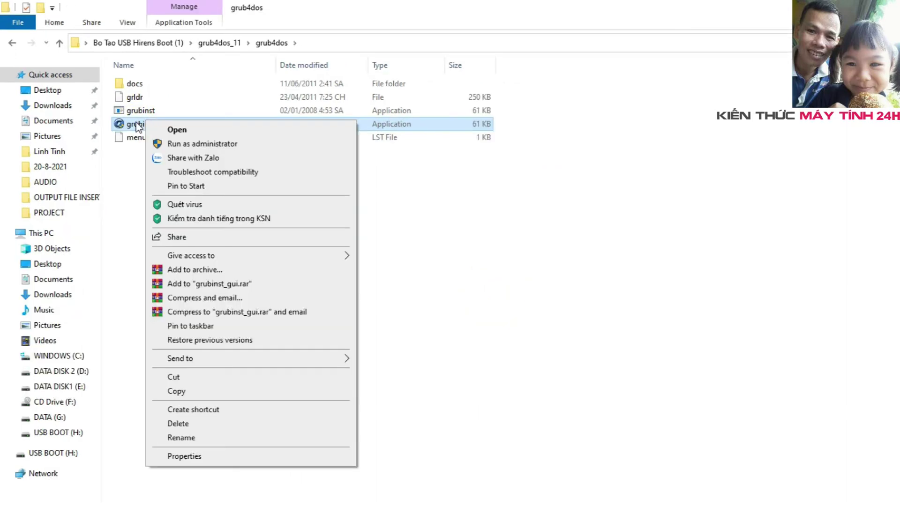
pyautogui.click(124, 177)
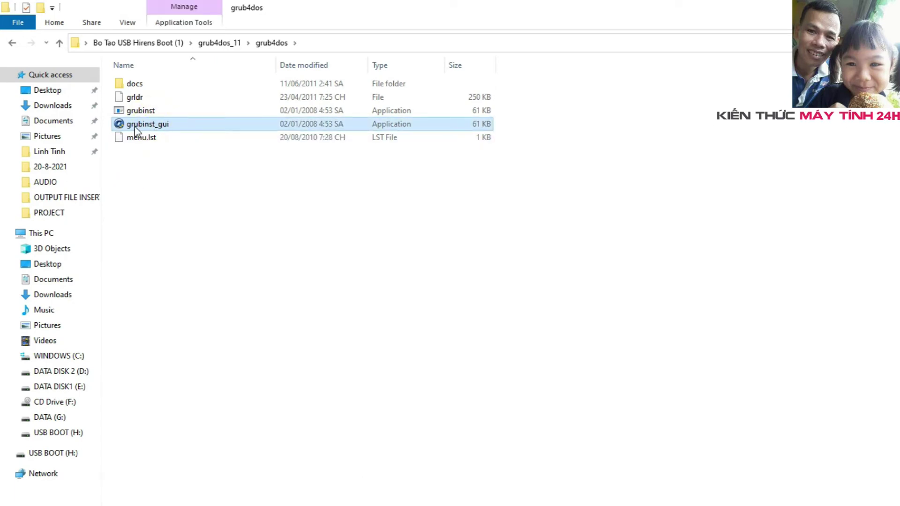
pyautogui.rightClick(147, 122)
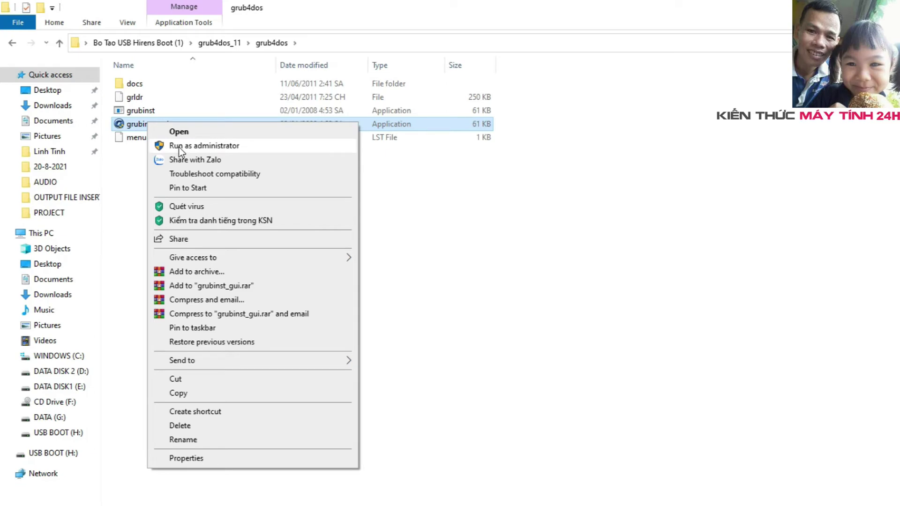
pyautogui.click(212, 146)
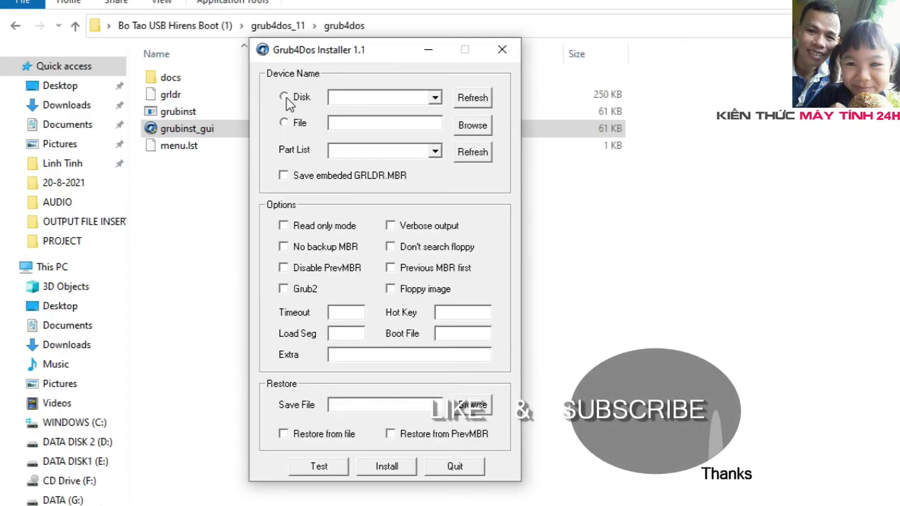
# Step: Install Grub4Dos on disk (hd2) [7679M], choosing Whole disk (MBR) from the refreshed partition list, and dismiss the installation console
pyautogui.click(285, 98)
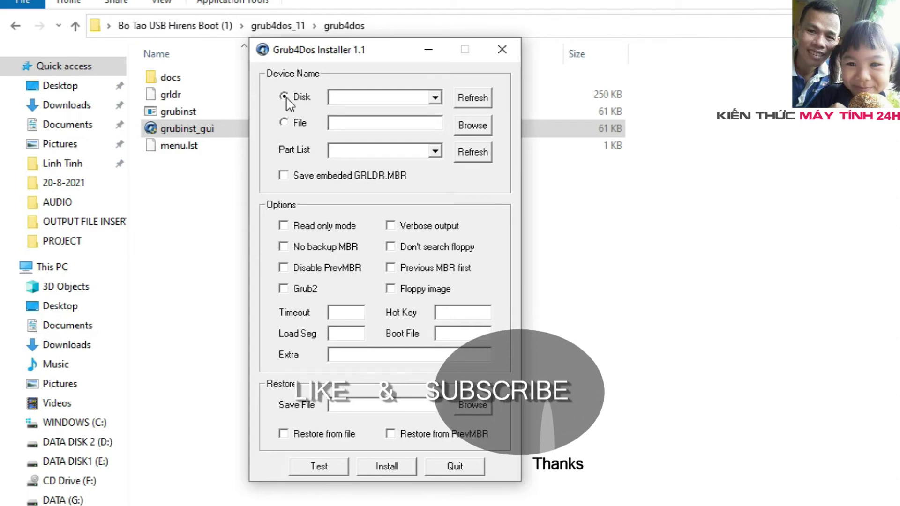
pyautogui.click(435, 97)
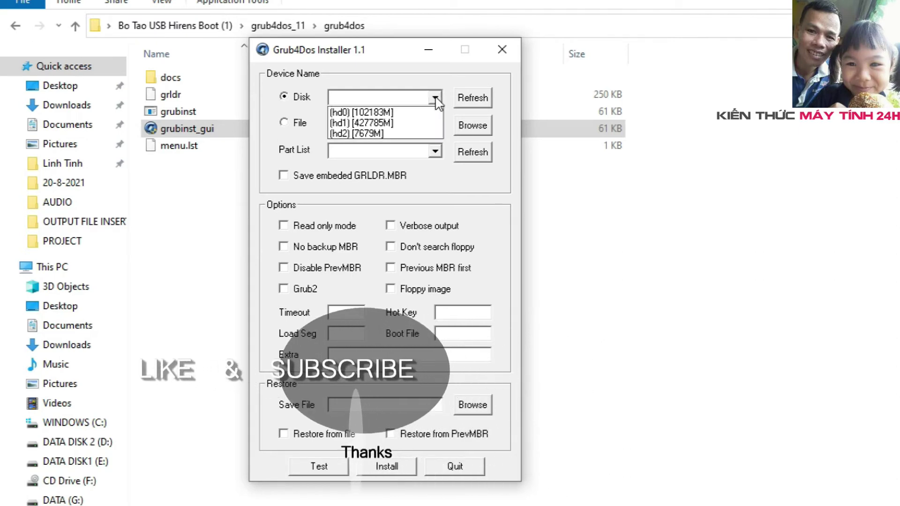
pyautogui.click(369, 135)
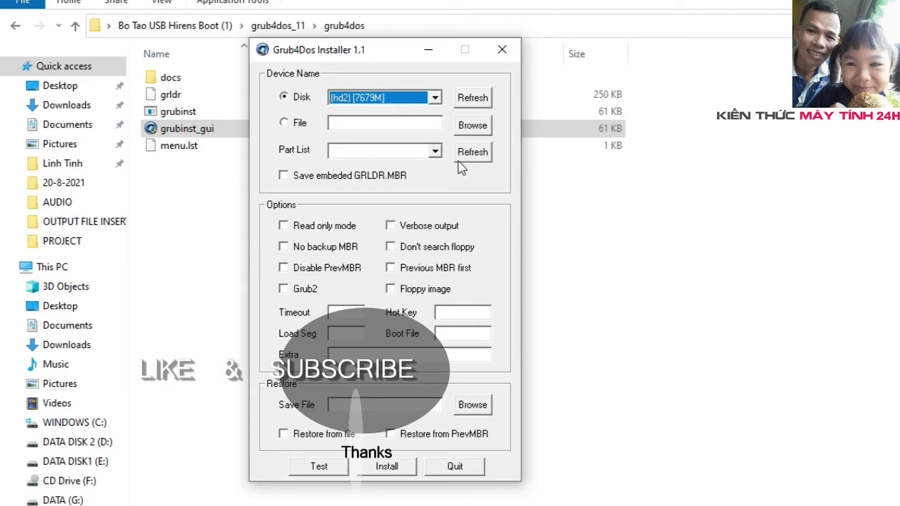
pyautogui.click(475, 153)
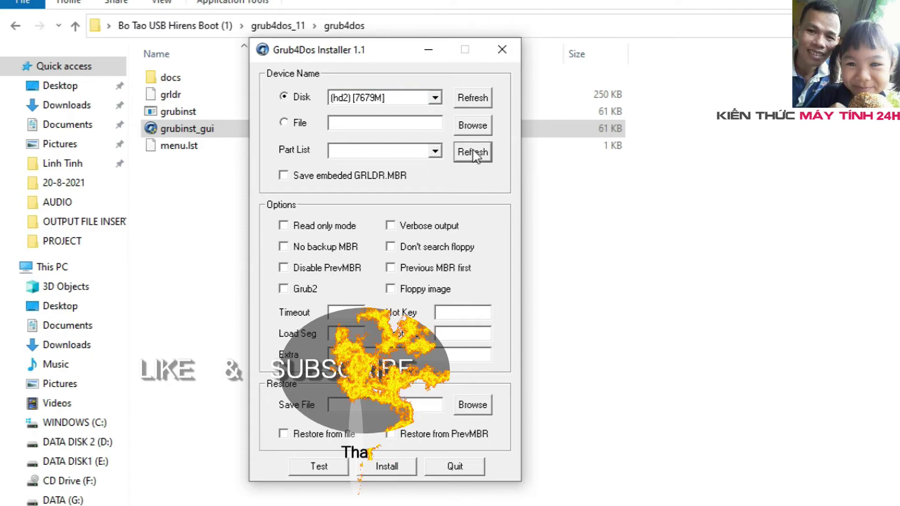
pyautogui.click(435, 151)
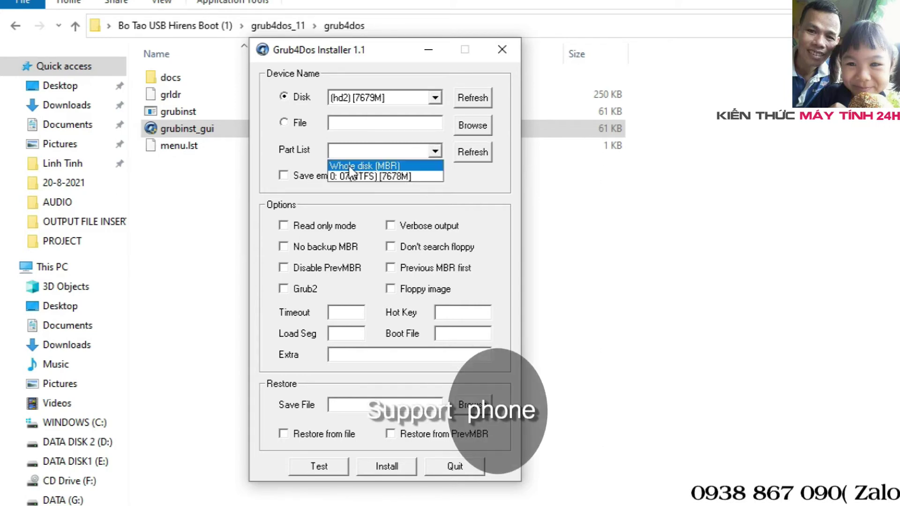
pyautogui.click(396, 166)
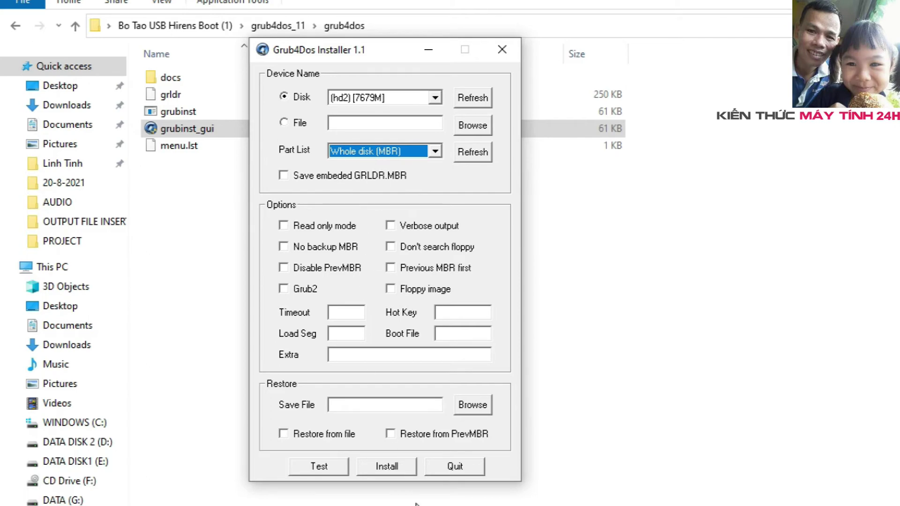
pyautogui.click(395, 469)
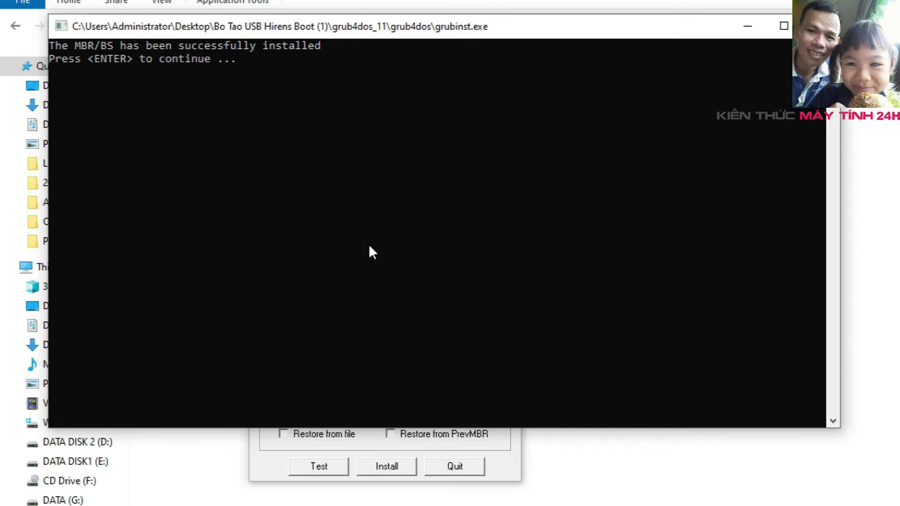
pyautogui.press('Return')
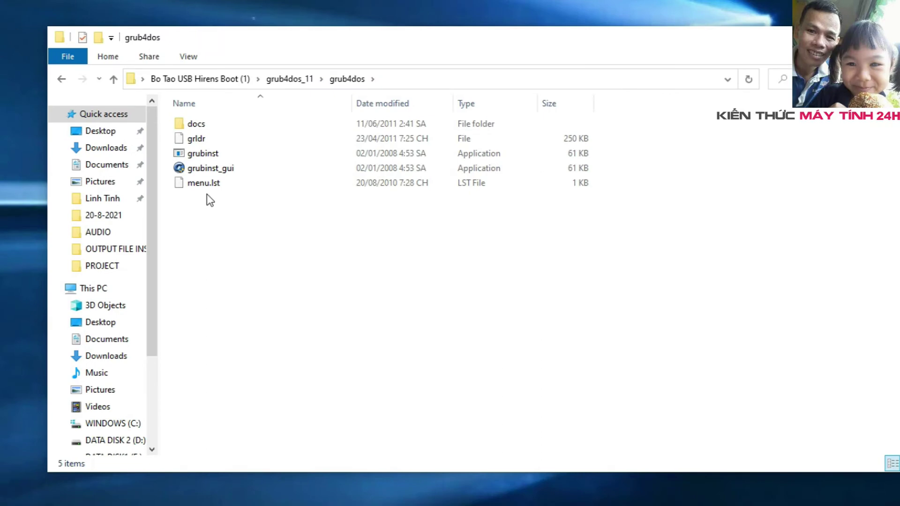
# Step: Send grldr, grubinst and menu.lst from the grub4dos folder to USB drive H:, replacing the files already there
pyautogui.moveTo(197, 142)
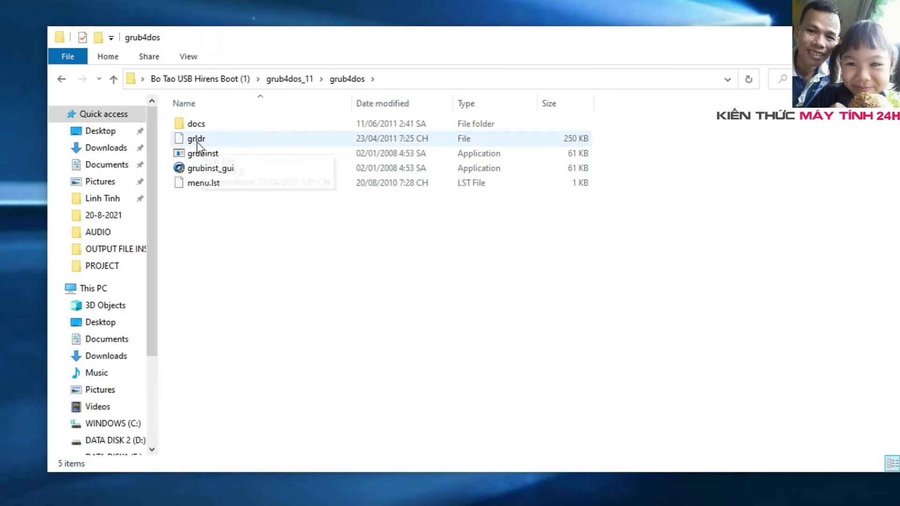
pyautogui.click(204, 139)
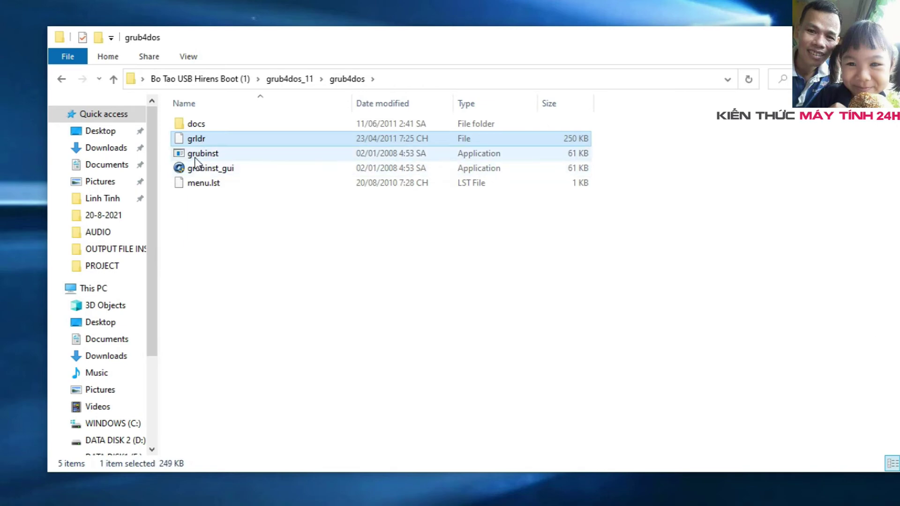
pyautogui.keyDown('ctrl'); pyautogui.click(199, 153); pyautogui.keyUp('ctrl')
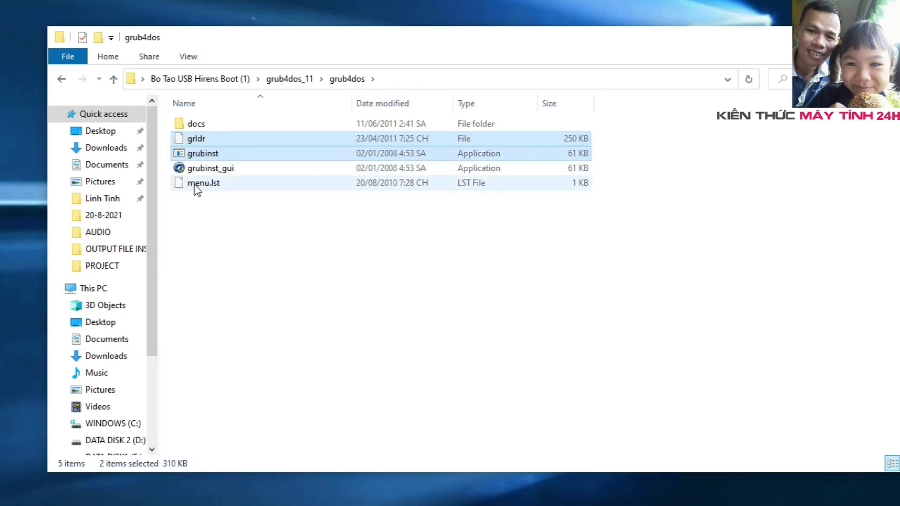
pyautogui.keyDown('ctrl'); pyautogui.click(194, 183); pyautogui.keyUp('ctrl')
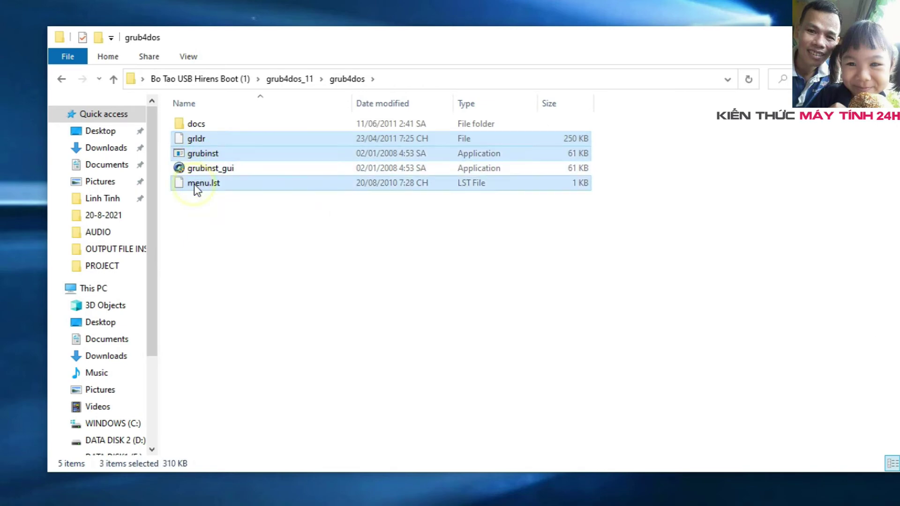
pyautogui.rightClick(194, 184)
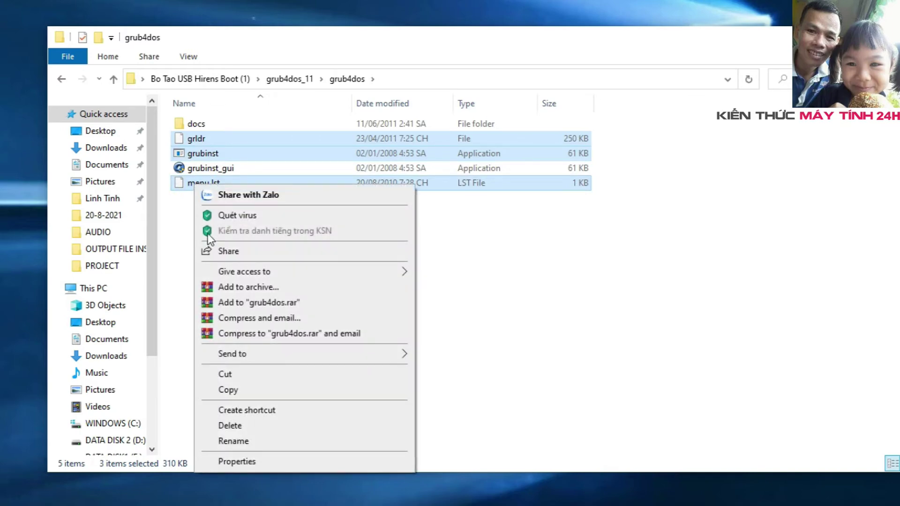
pyautogui.moveTo(239, 356)
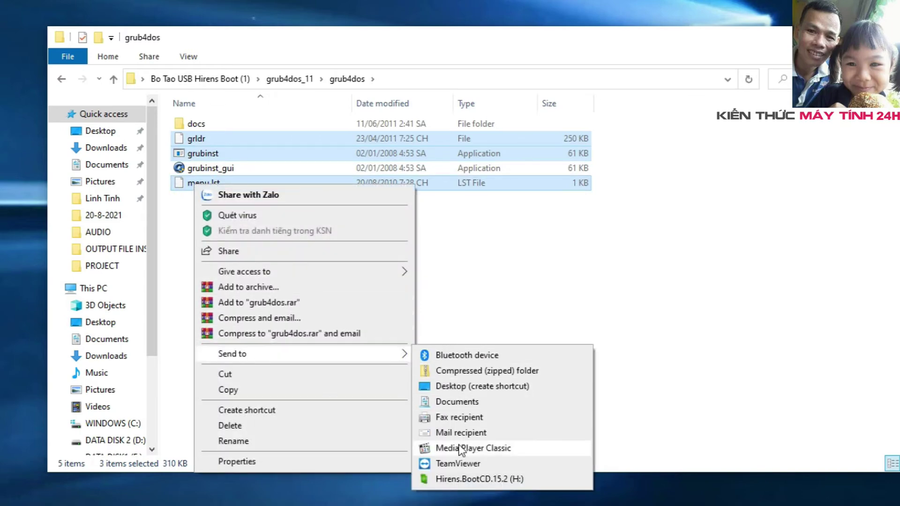
pyautogui.click(474, 479)
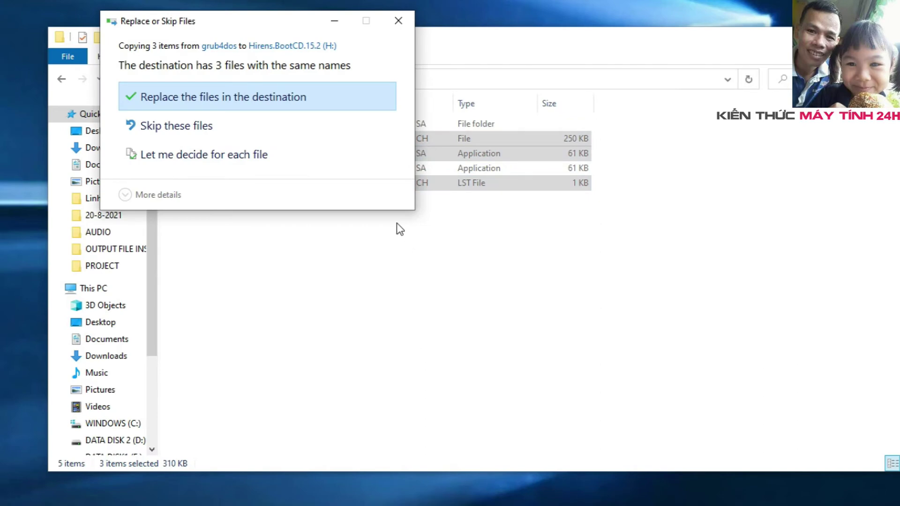
pyautogui.click(228, 92)
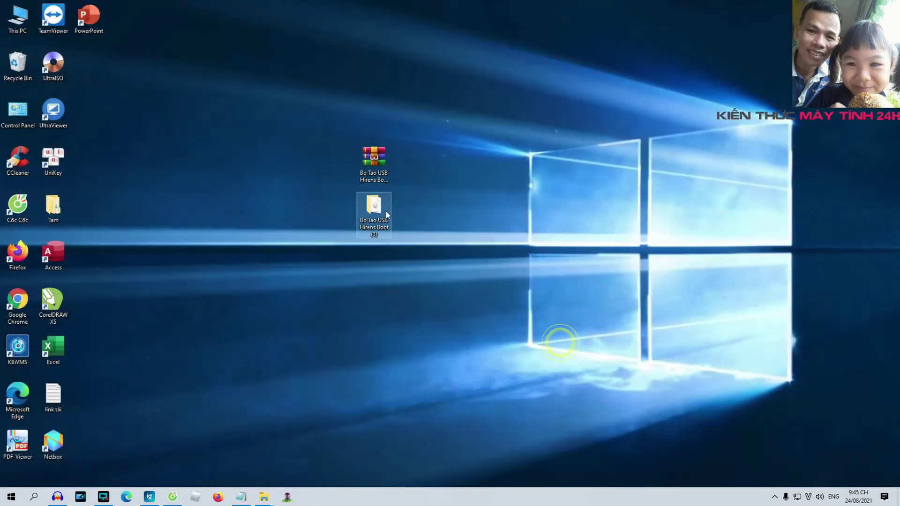
# Step: Extract the Hirens.BootCD.15.2.Rebuild All in One image from the Bo Tao USB Hirens Boot (1) folder to H:\
pyautogui.doubleClick(387, 215)
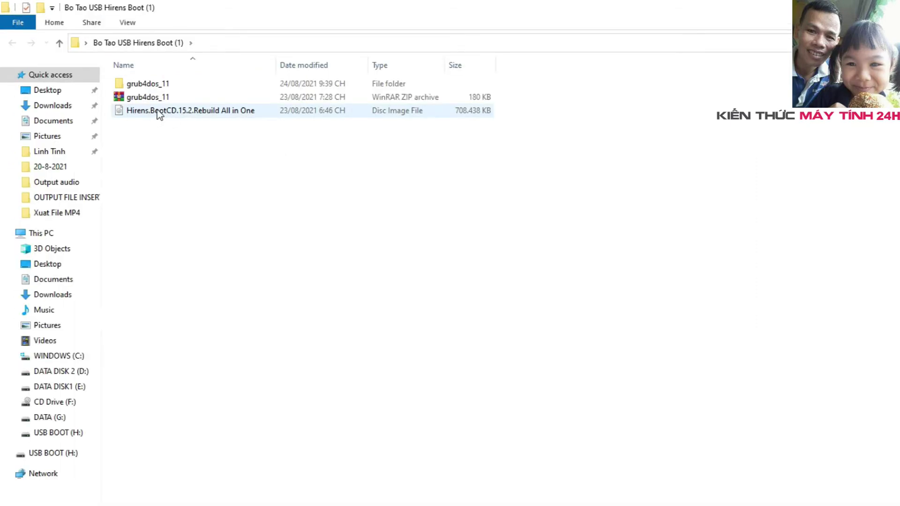
pyautogui.rightClick(159, 112)
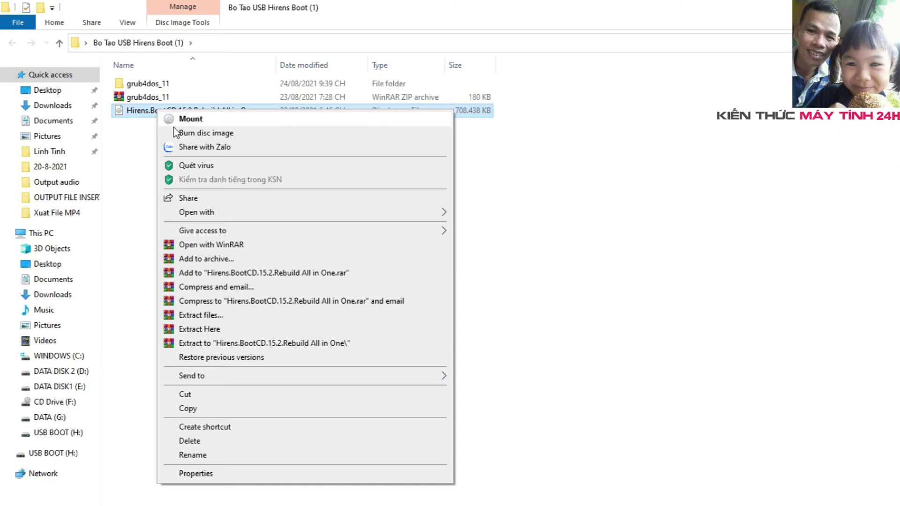
pyautogui.moveTo(211, 230)
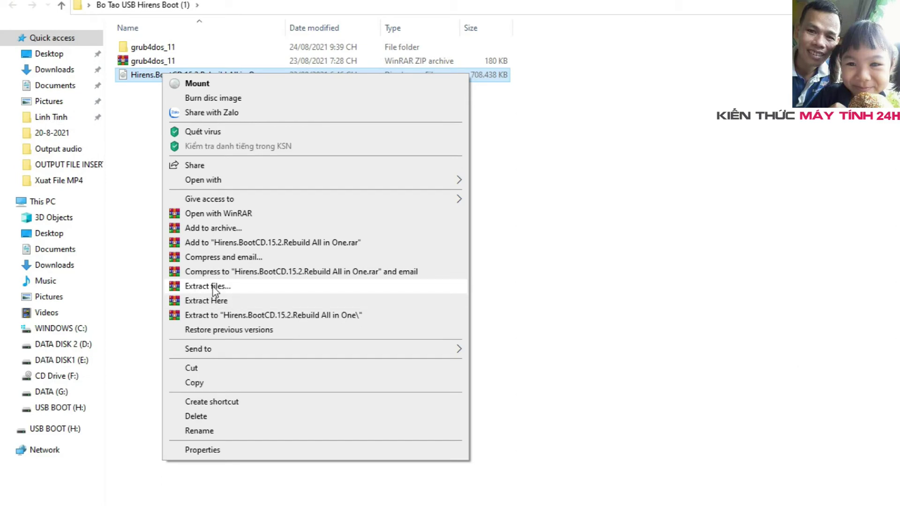
pyautogui.click(215, 287)
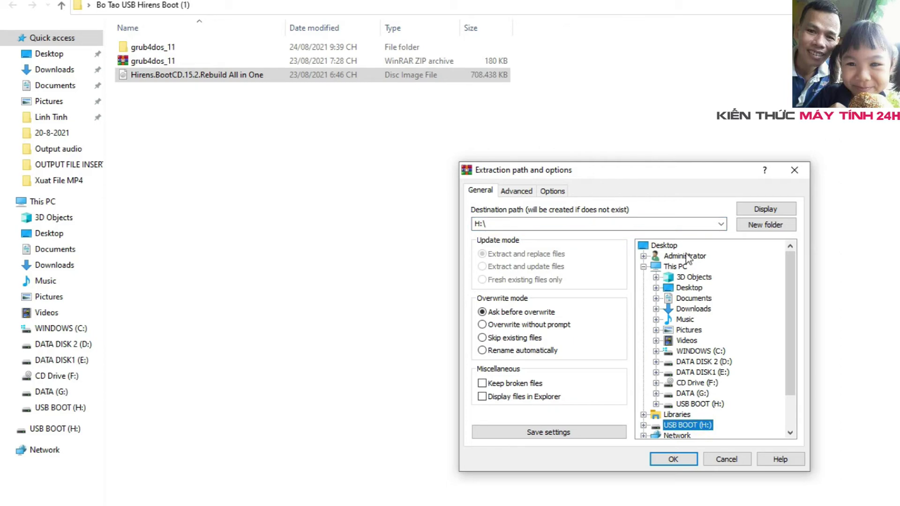
pyautogui.click(677, 458)
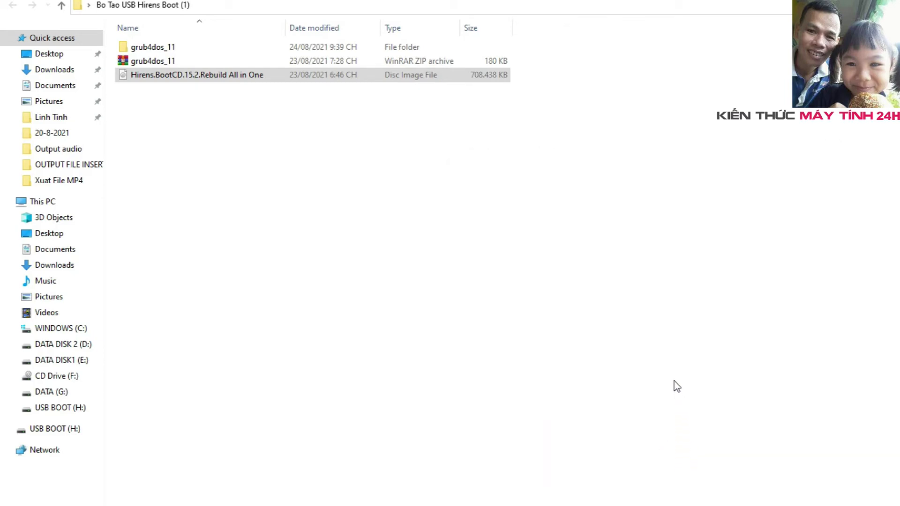
pyautogui.click(309, 497)
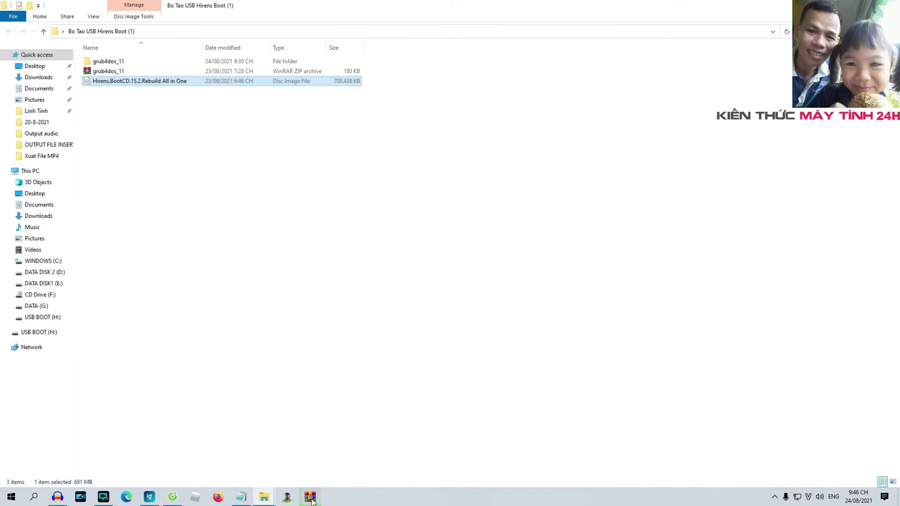
pyautogui.moveTo(307, 500)
pyautogui.click(316, 440)
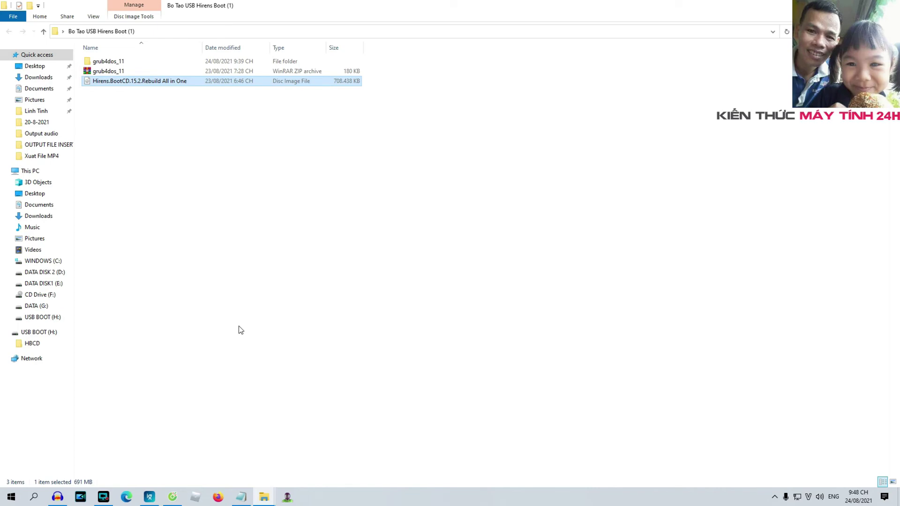
# Step: Return to the desktop and open the USB BOOT (H:) drive to examine the copied boot files
pyautogui.press('super+d')
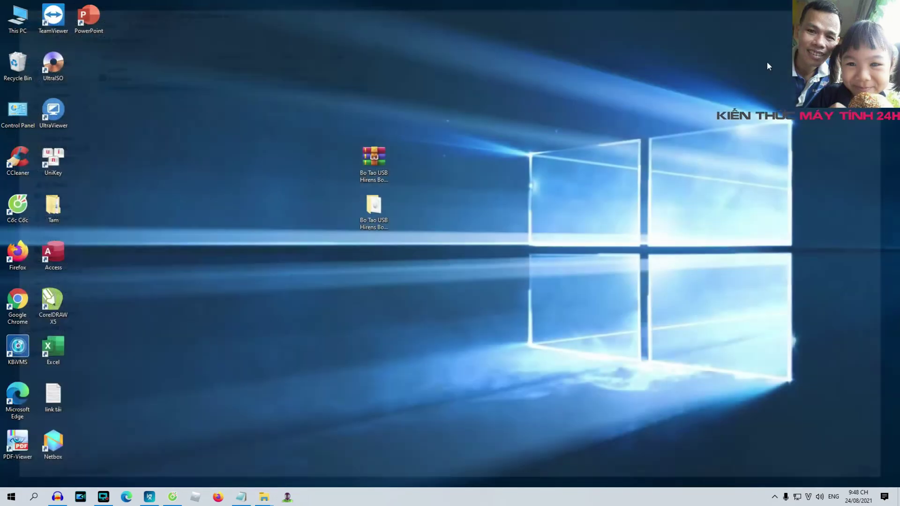
pyautogui.click(11, 19)
pyautogui.doubleClick(12, 19)
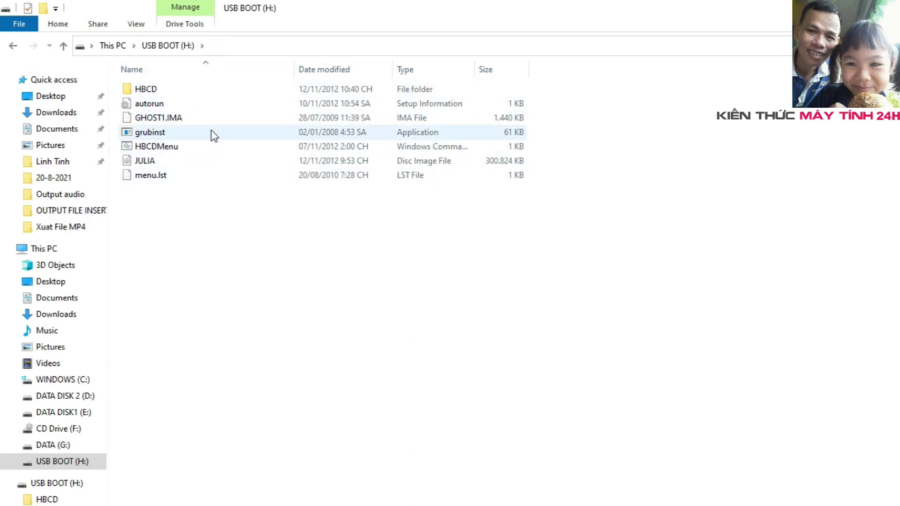
pyautogui.click(383, 368)
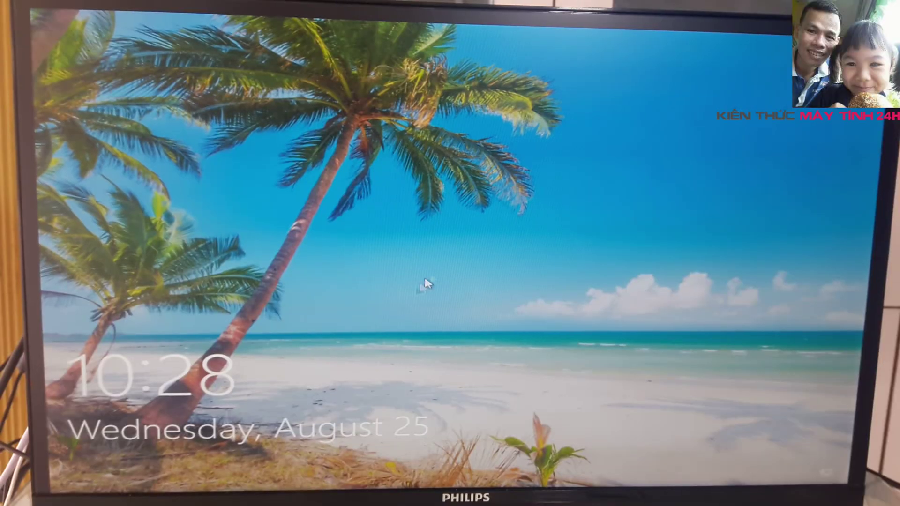
# Step: Try to sign in to the locked Windows Administrator account with the account password, and return to the password field
pyautogui.click(429, 281)
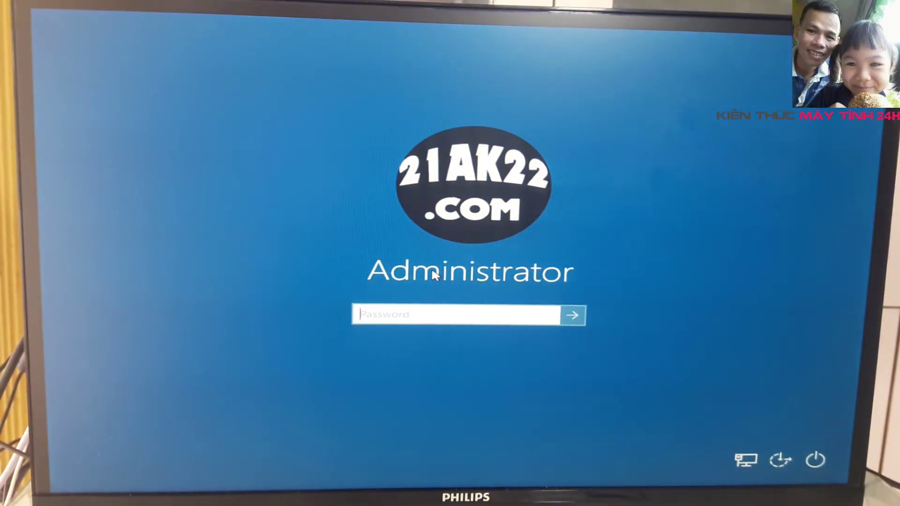
pyautogui.write('********')
pyautogui.press('Return')
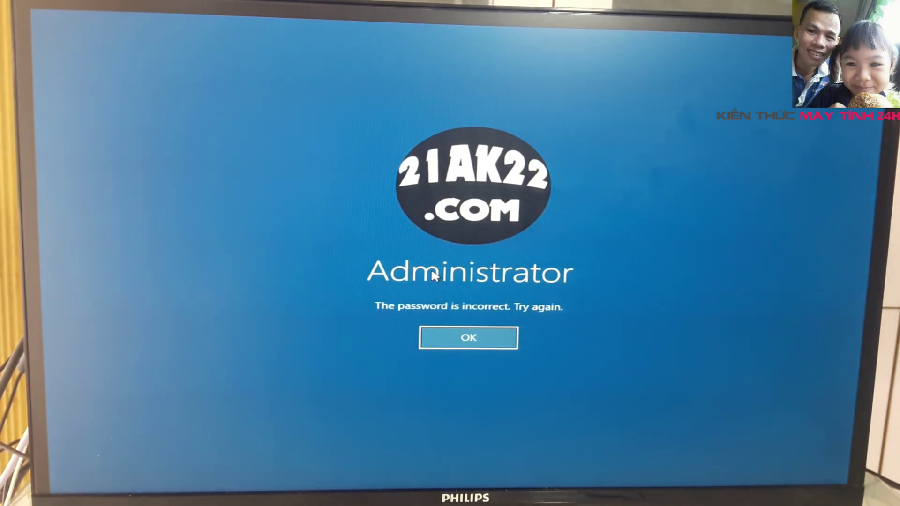
pyautogui.press('Return')
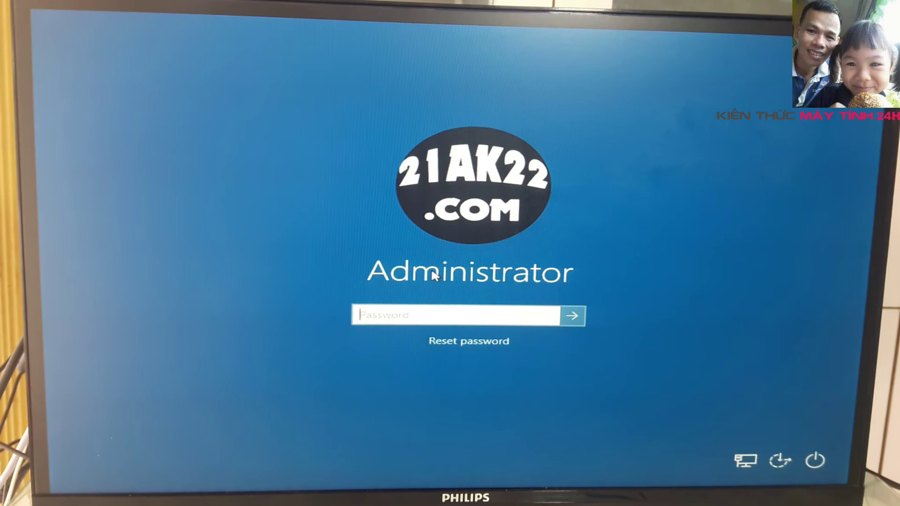
# Step: Make two more attempts to sign in to the Windows Administrator account with an account password, returning to the password field after each
pyautogui.write('••••')
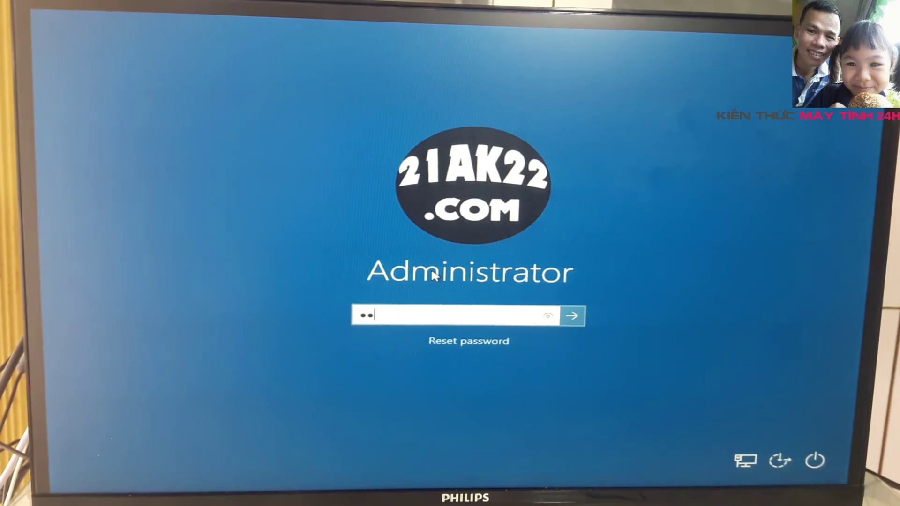
pyautogui.write('••••••')
pyautogui.press('Return')
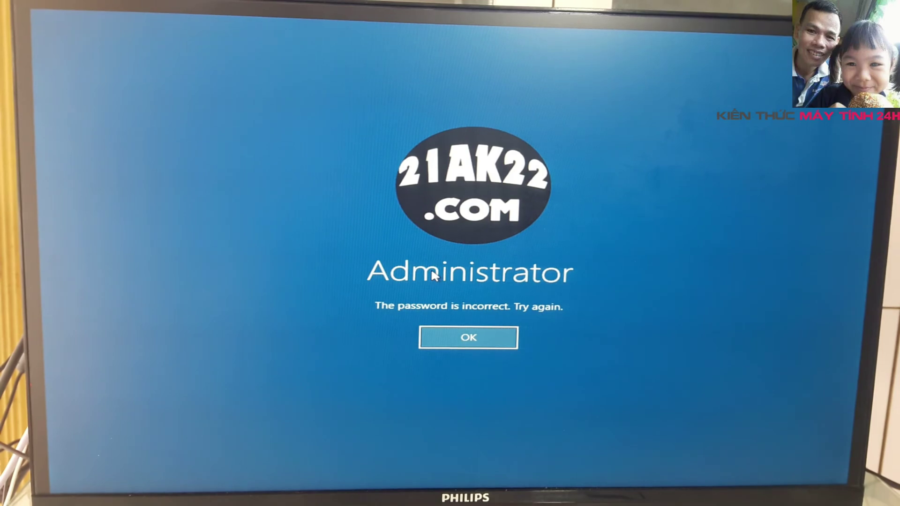
pyautogui.press('Return')
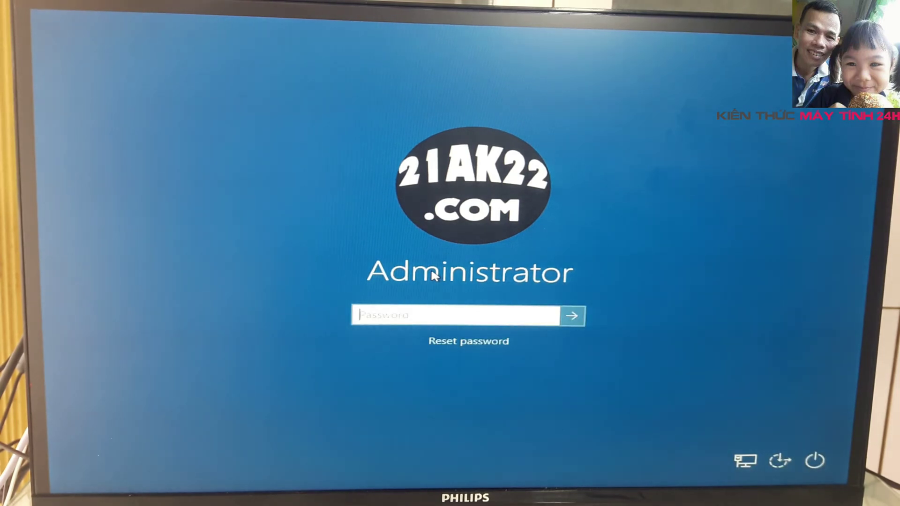
pyautogui.write('********')
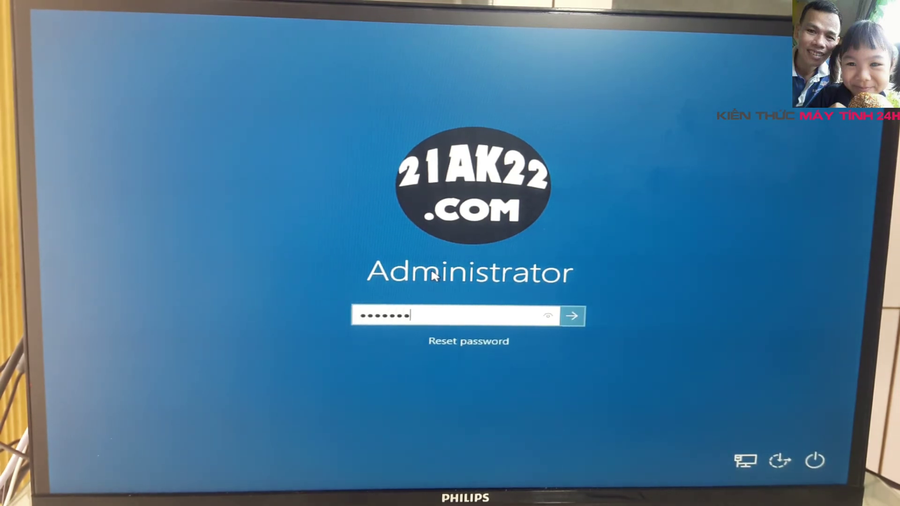
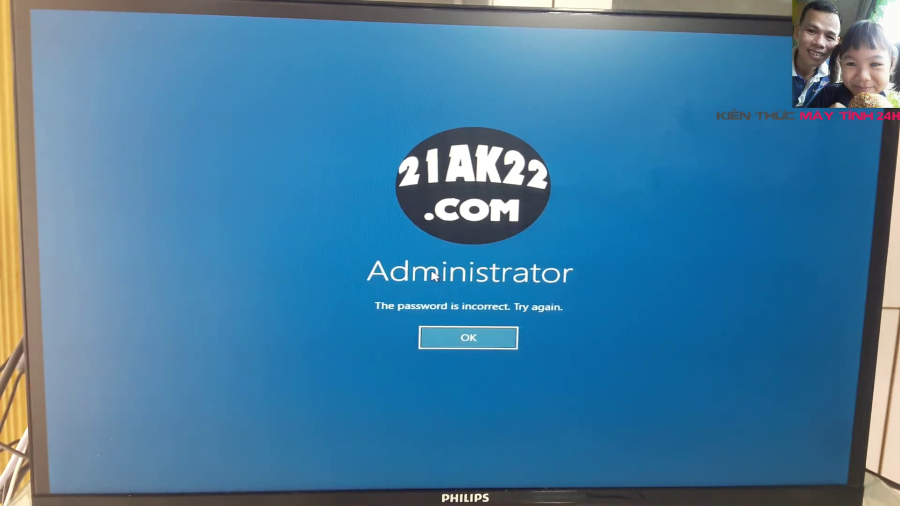
pyautogui.press('Return')
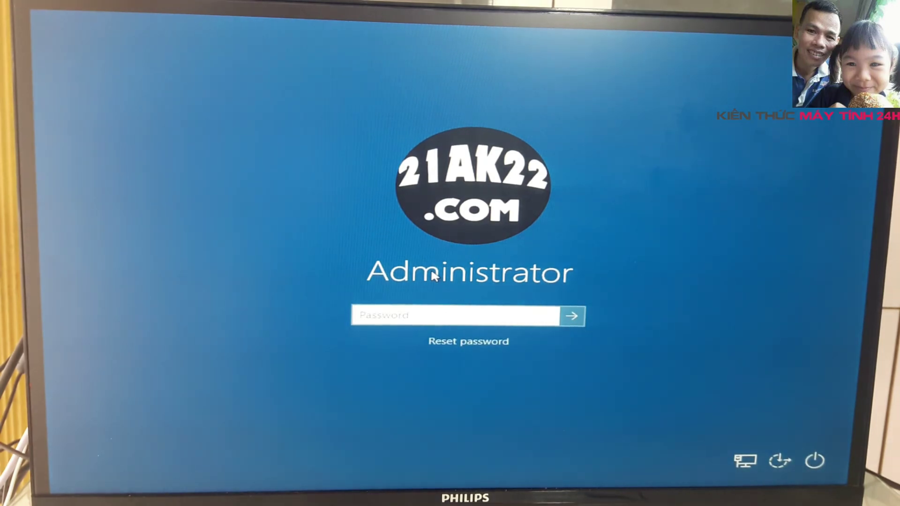